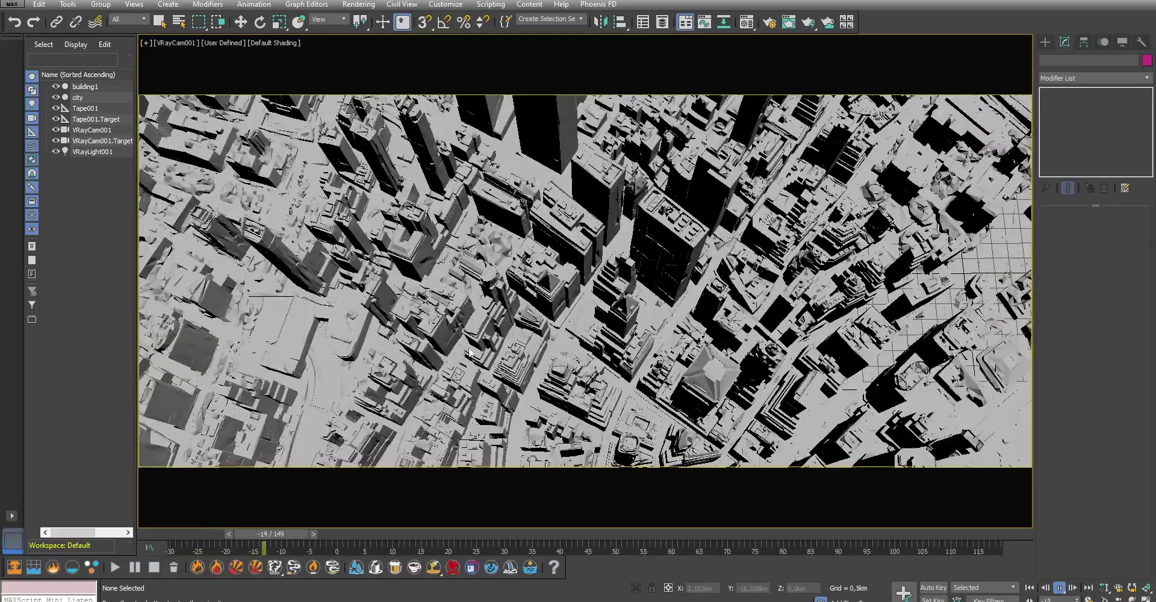
Stop the animation playback and select the Tape001 helper beside the city to check its length.
left_click(1060, 590)
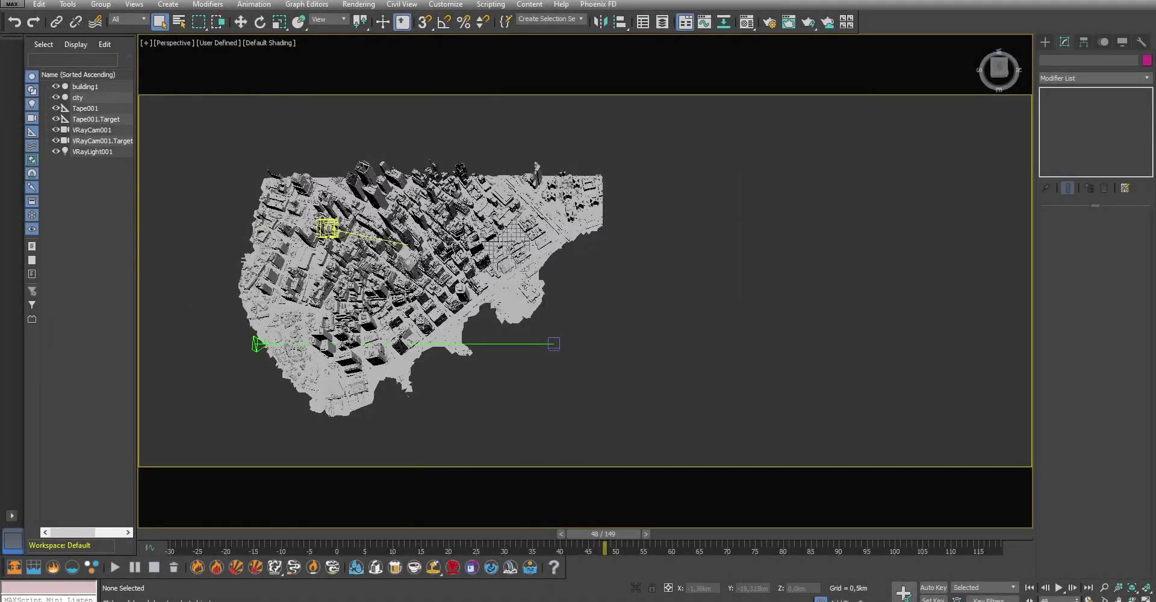
left_click(1118, 598)
left_click_drag(549, 290, 783, 308)
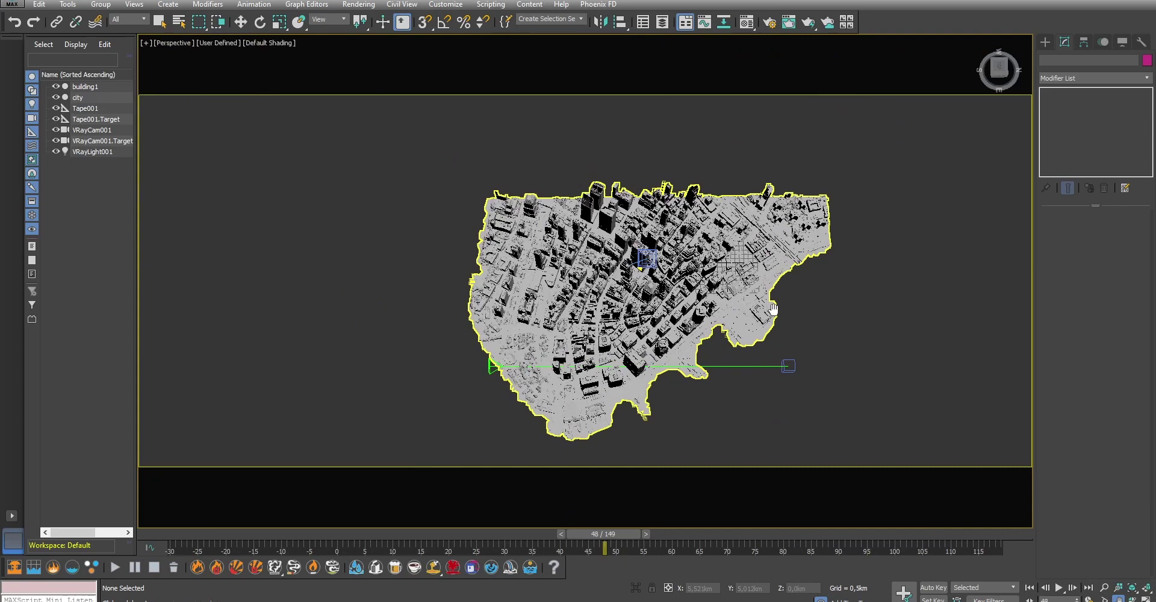
left_click(158, 22)
left_click(494, 367)
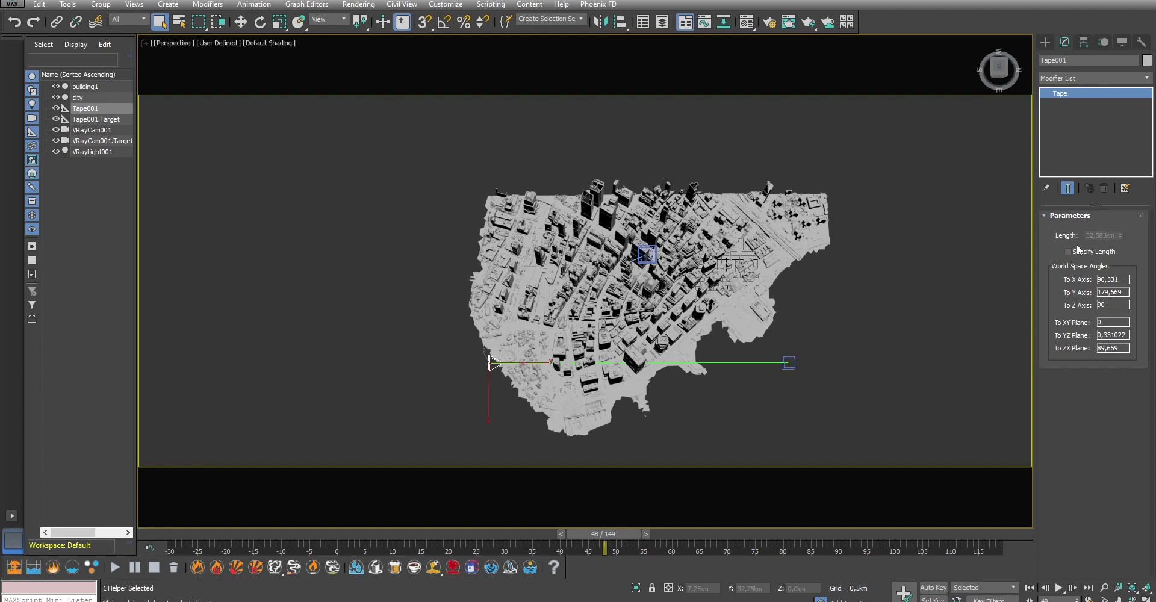
Check the scene's system unit scale in the units setup.
left_click(446, 4)
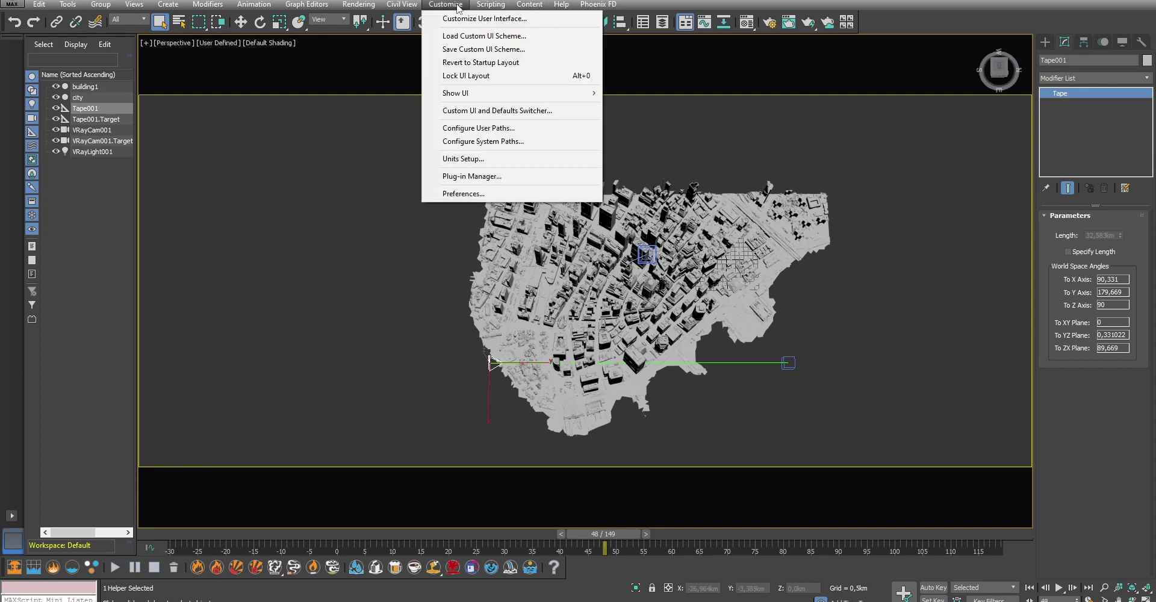
left_click(464, 162)
left_click(578, 204)
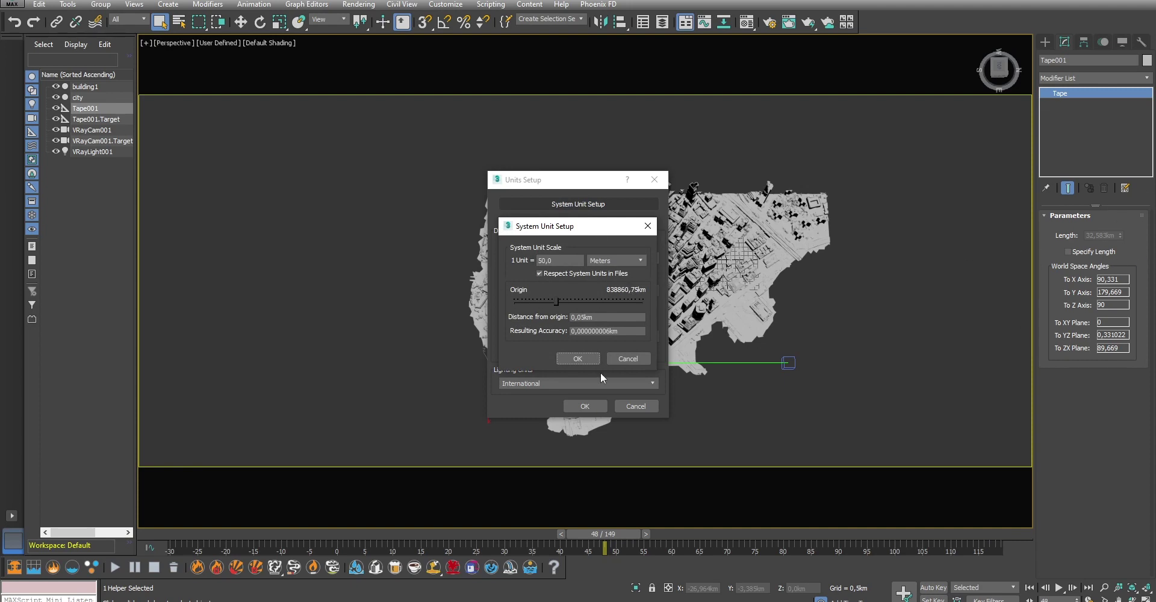
left_click(630, 359)
left_click(632, 404)
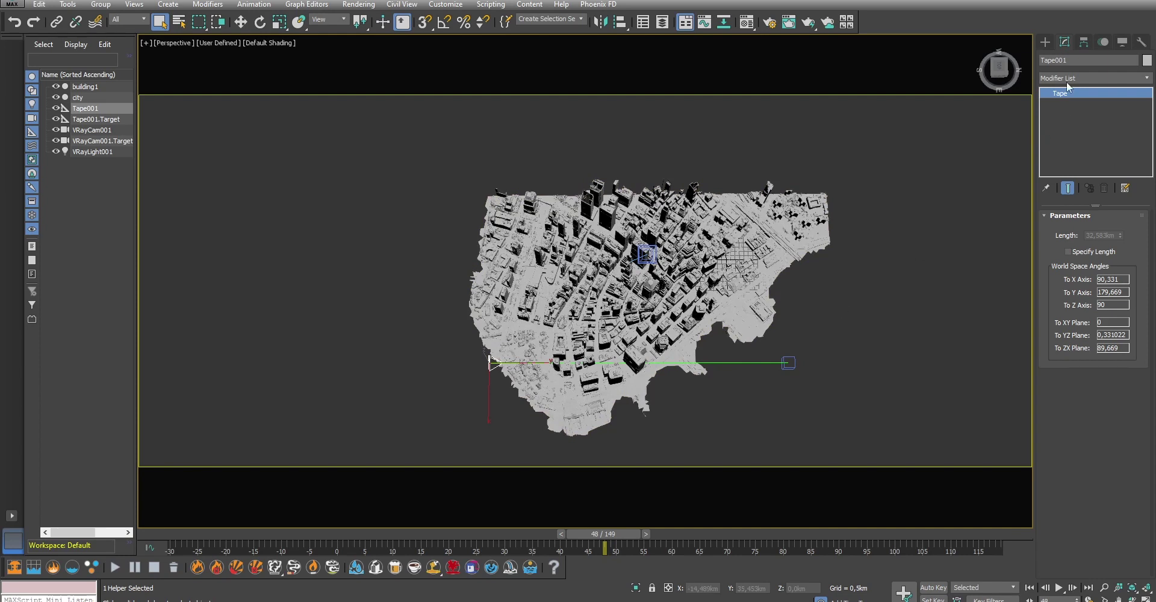
Create a rectangular PF Source about 8.5 km long and 8.2 km wide beside the city, on the side opposite the tape's start.
left_click(1049, 41)
left_click(1058, 77)
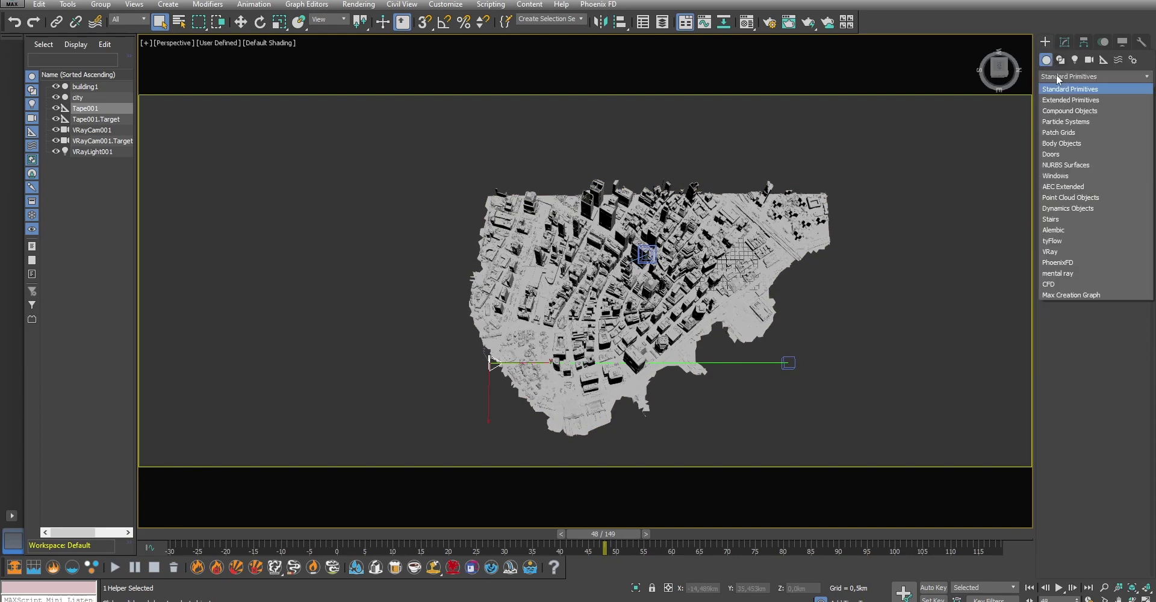
left_click(1066, 121)
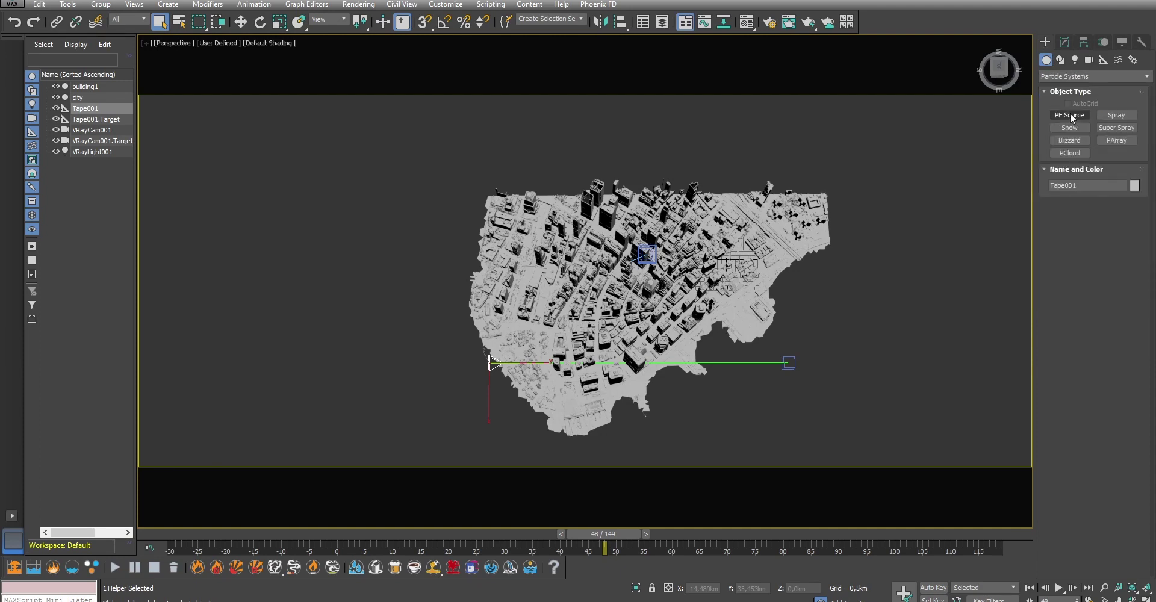
left_click(1070, 115)
left_click_drag(869, 243, 952, 313)
Change the PF Source's emitter icon type to Sphere.
left_click(1065, 41)
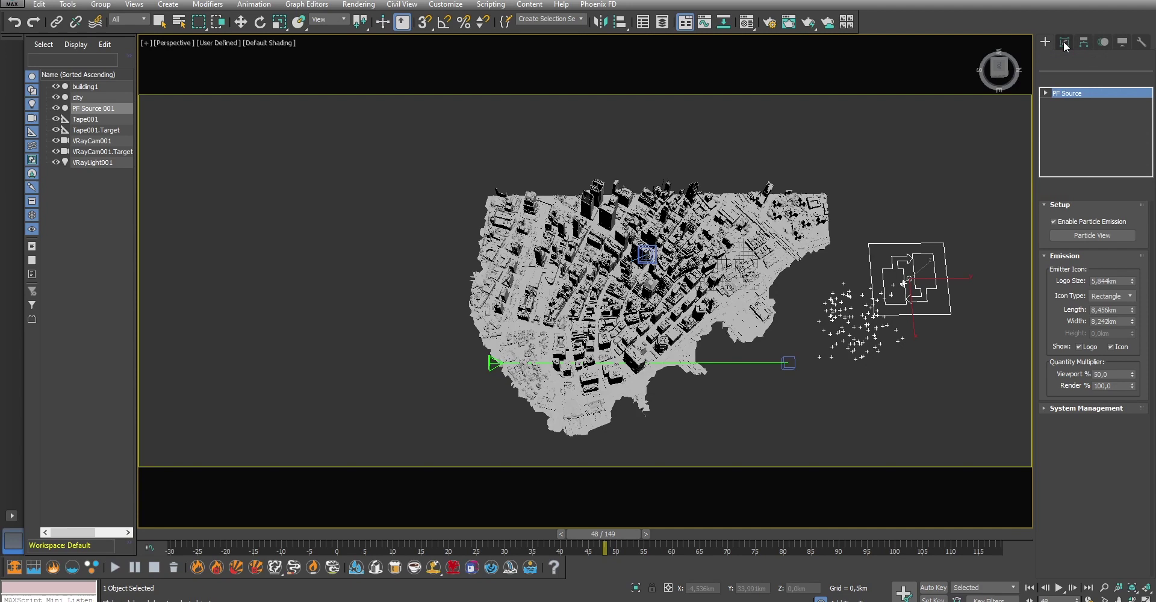
left_click(1109, 309)
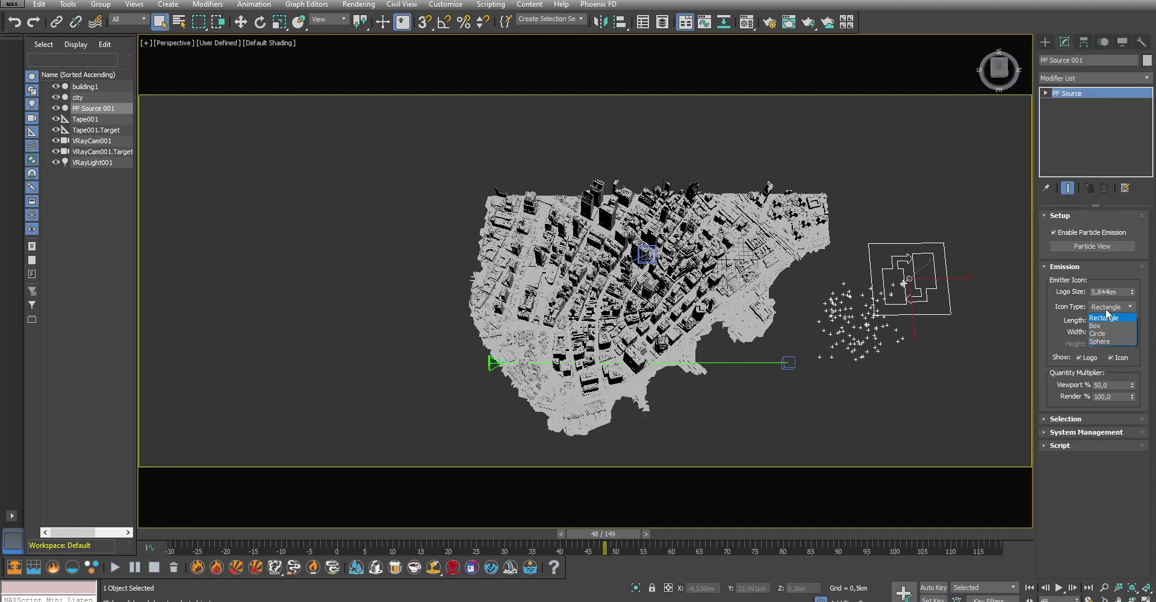
left_click(1108, 340)
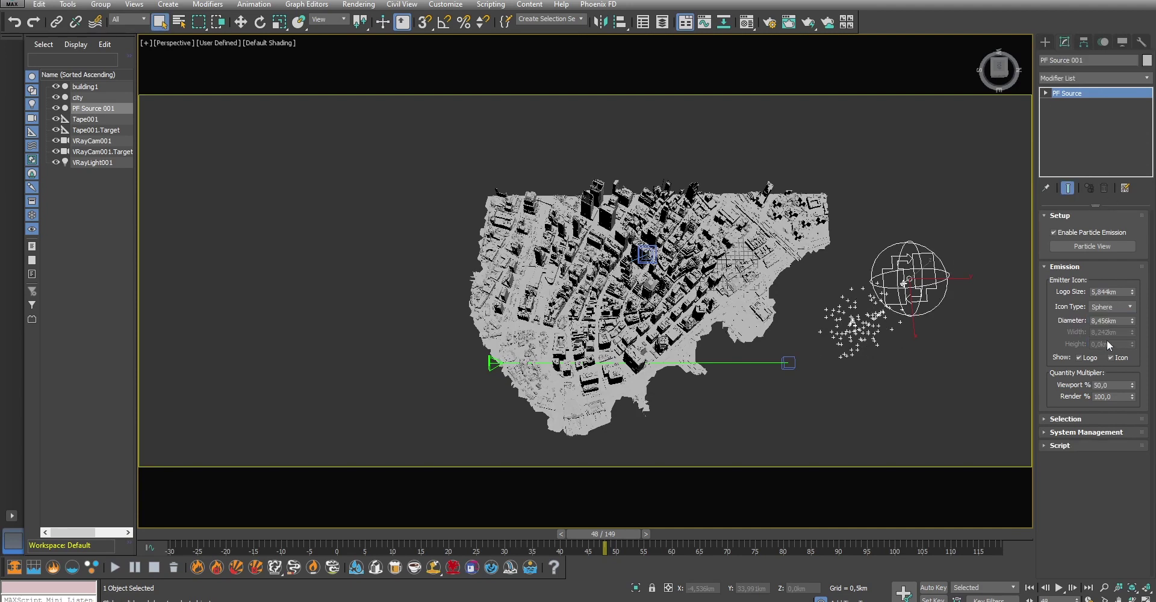
Move the PF Source slightly closer to the city and scrub the animation to frame 28.
middle_click_drag(640, 346, 636, 265, "alt")
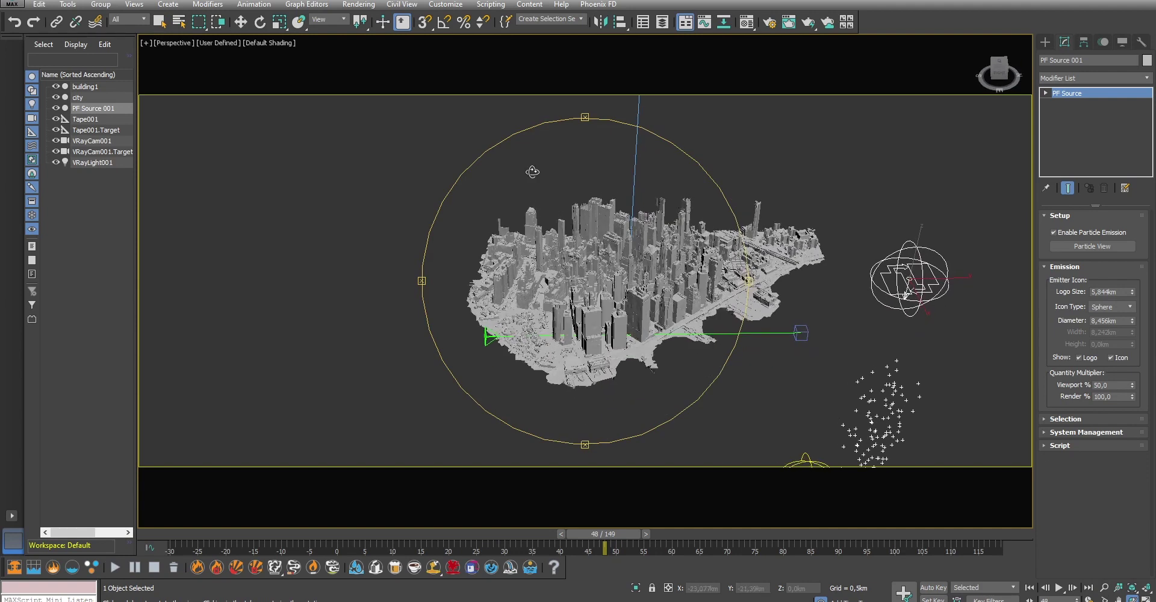
left_click(241, 23)
left_click_drag(930, 286, 901, 277)
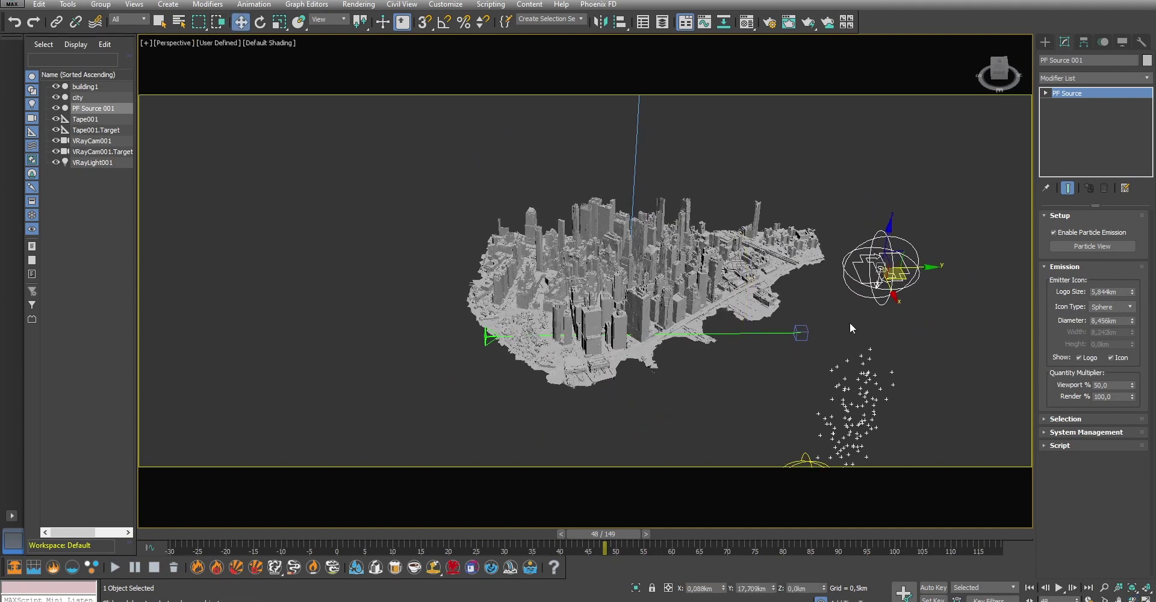
left_click_drag(318, 536, 494, 554)
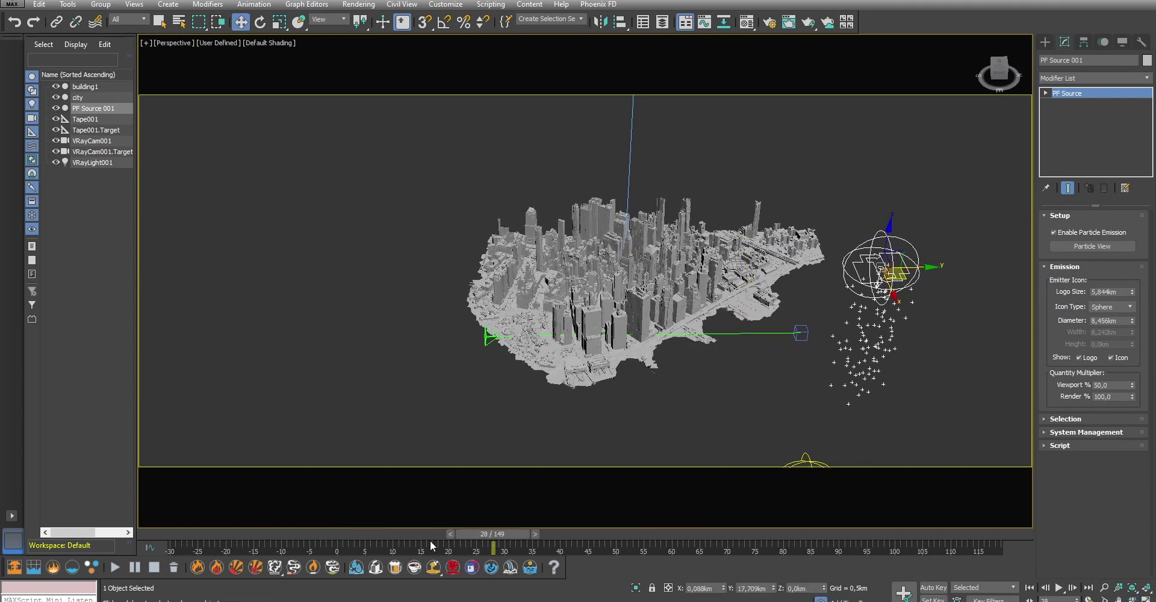
Open the particle flow in Particle View and delete the Rotation and Shape operators from its event.
left_click(1094, 247)
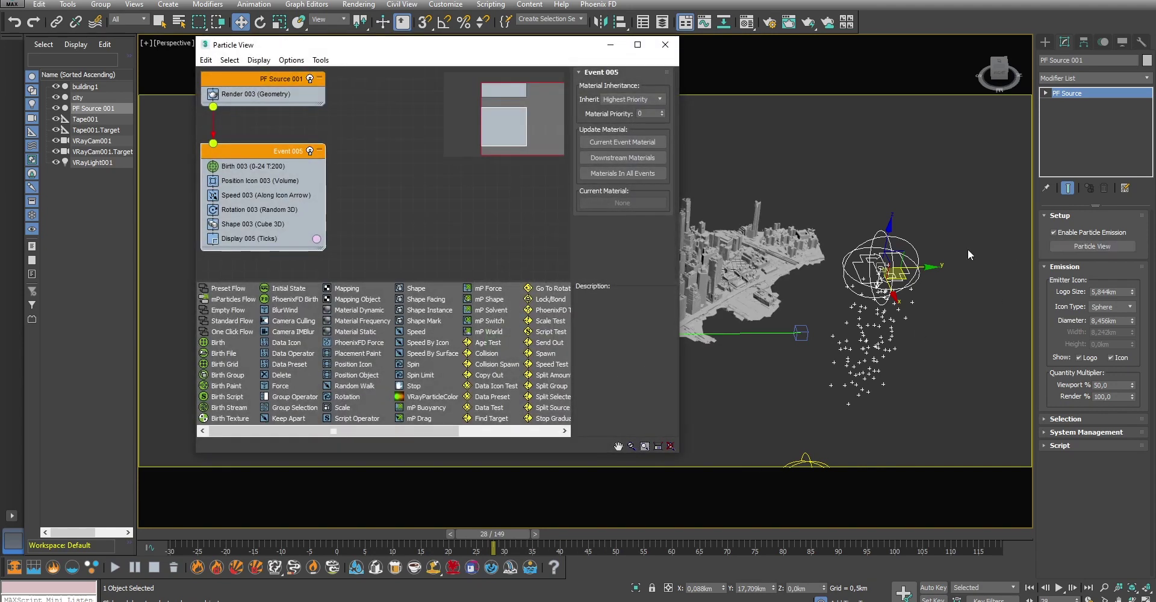
left_click(266, 210)
key("Delete")
left_click(266, 214)
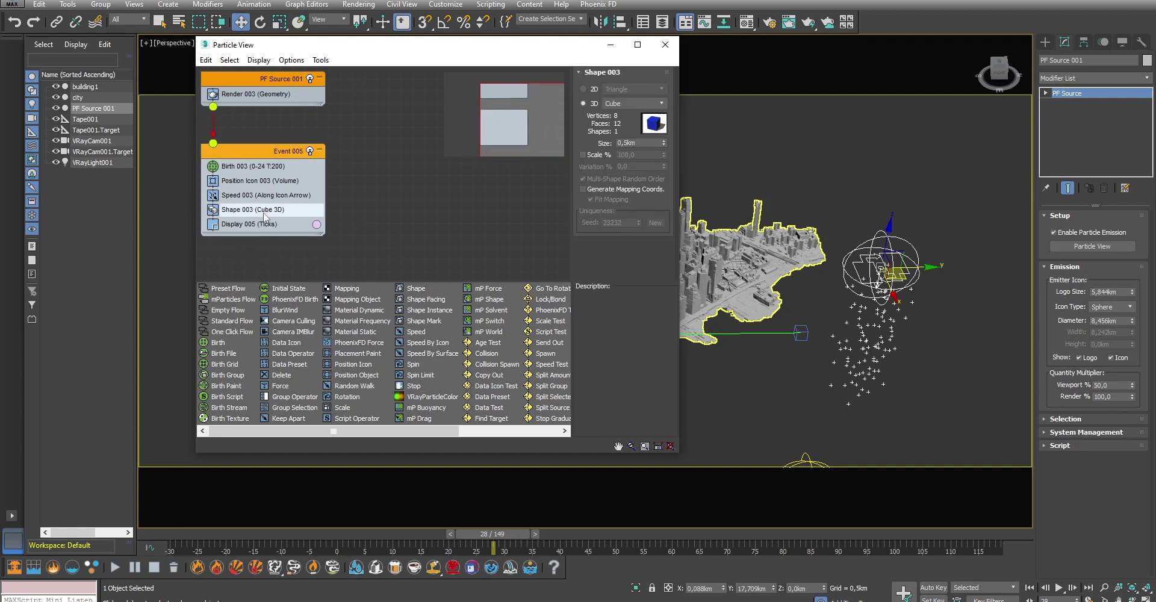
key("Delete")
Set the Speed operator's direction to Icon Arrow Out and scrub to frame 36 to preview the particles.
left_click(268, 196)
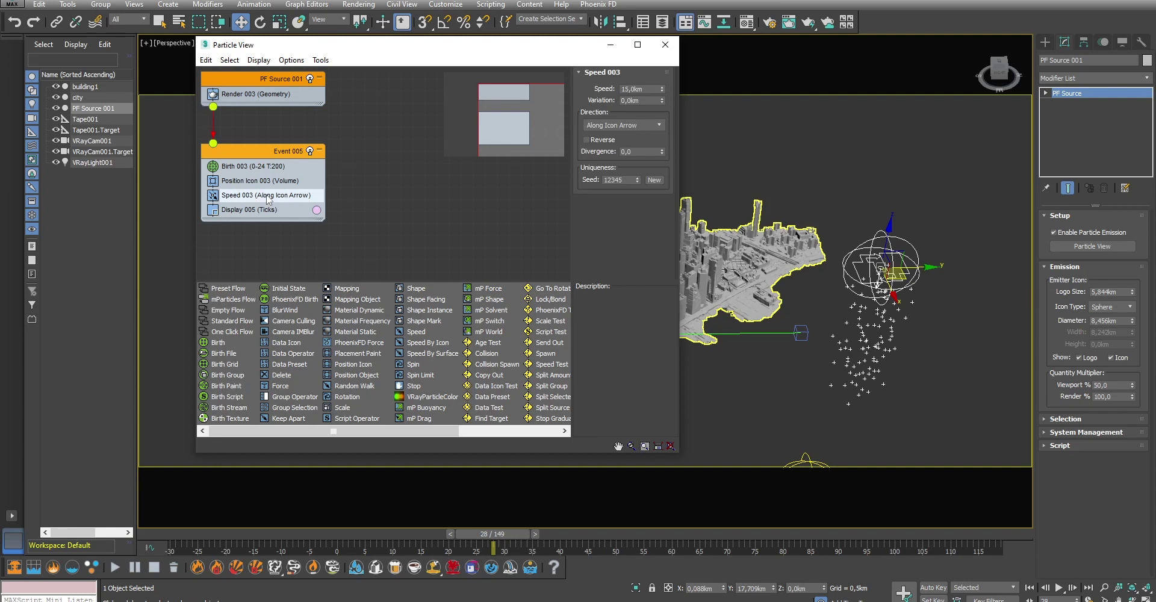
left_click(627, 129)
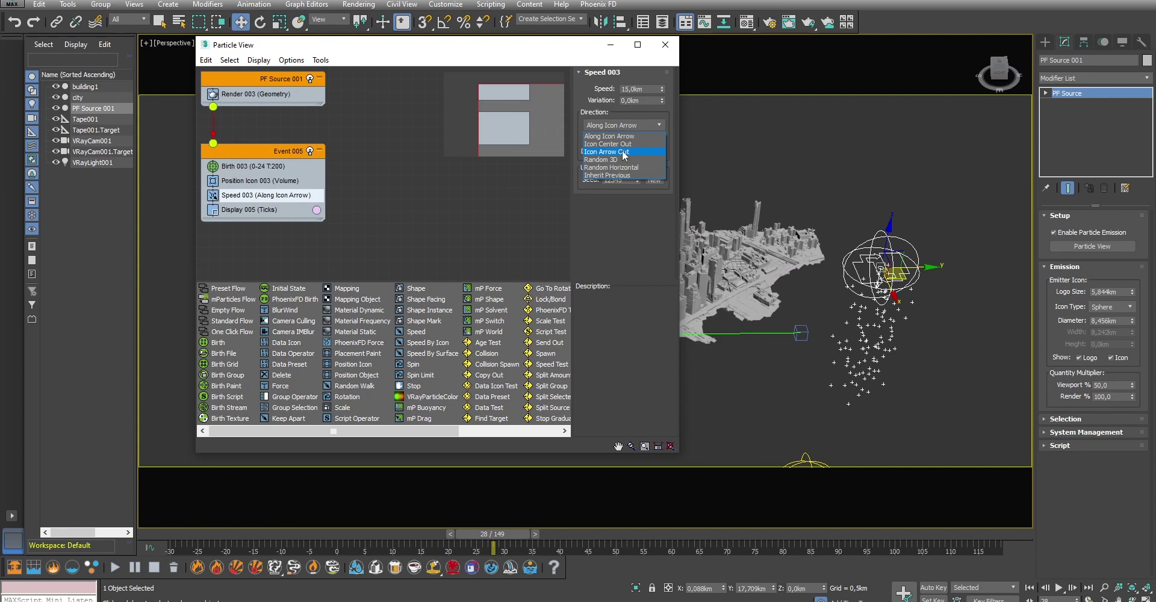
left_click(624, 152)
left_click_drag(494, 534, 542, 538)
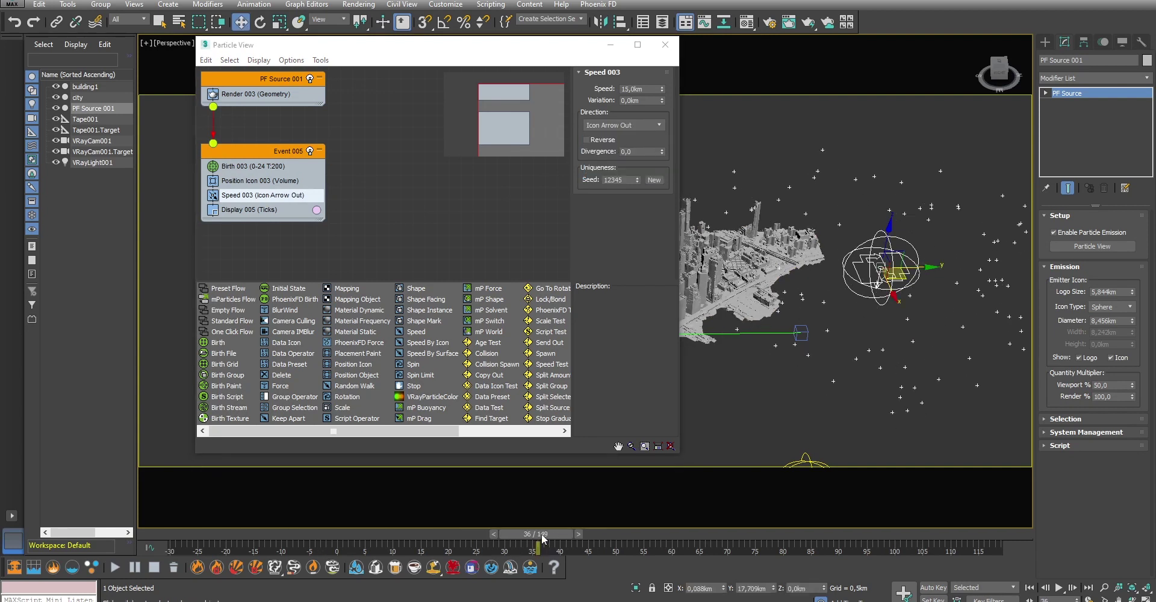
Set the Speed operator's speed to 5,5 km and variation to 0,3 km, and preview the motion up to frame 55.
double_click(638, 89)
type("5,5")
key("Return")
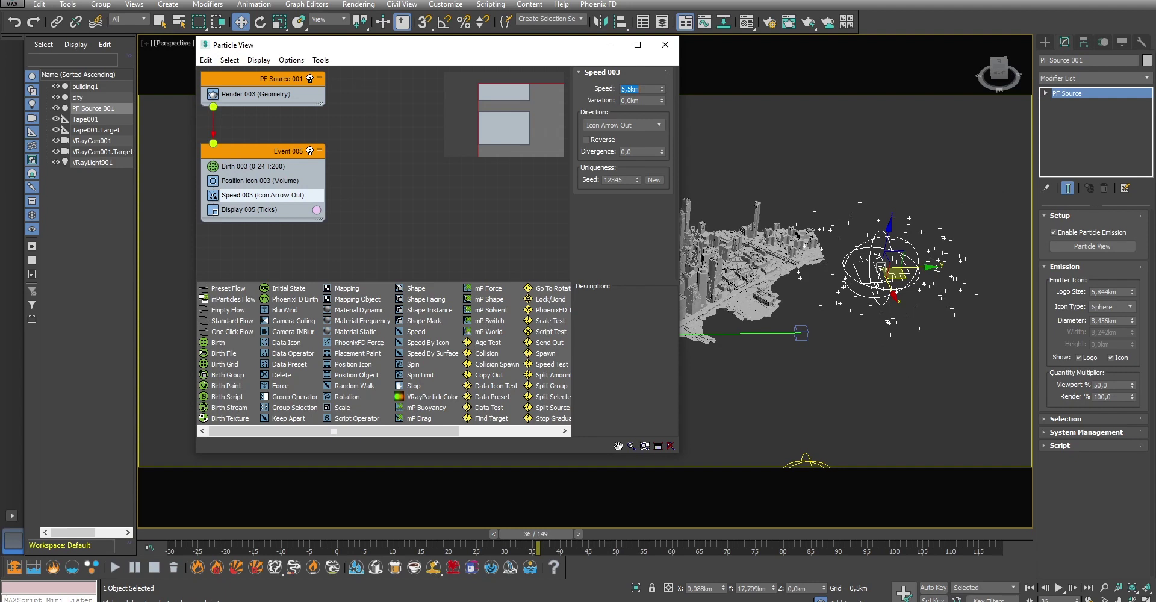
double_click(642, 101)
type(",3")
key("Return")
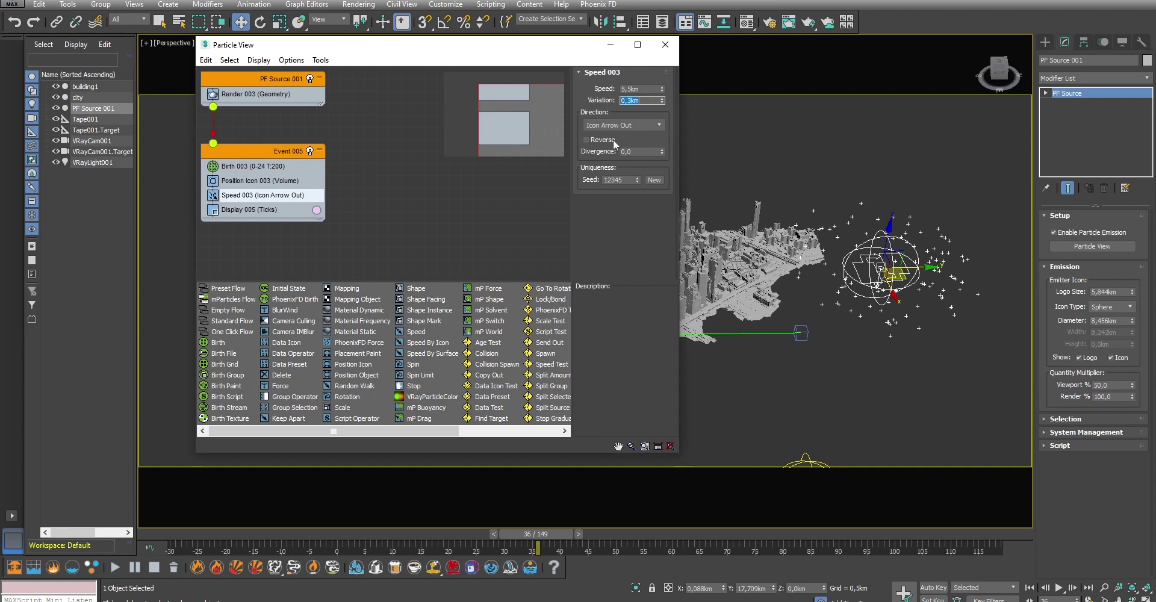
left_click_drag(304, 535, 647, 535)
key("w")
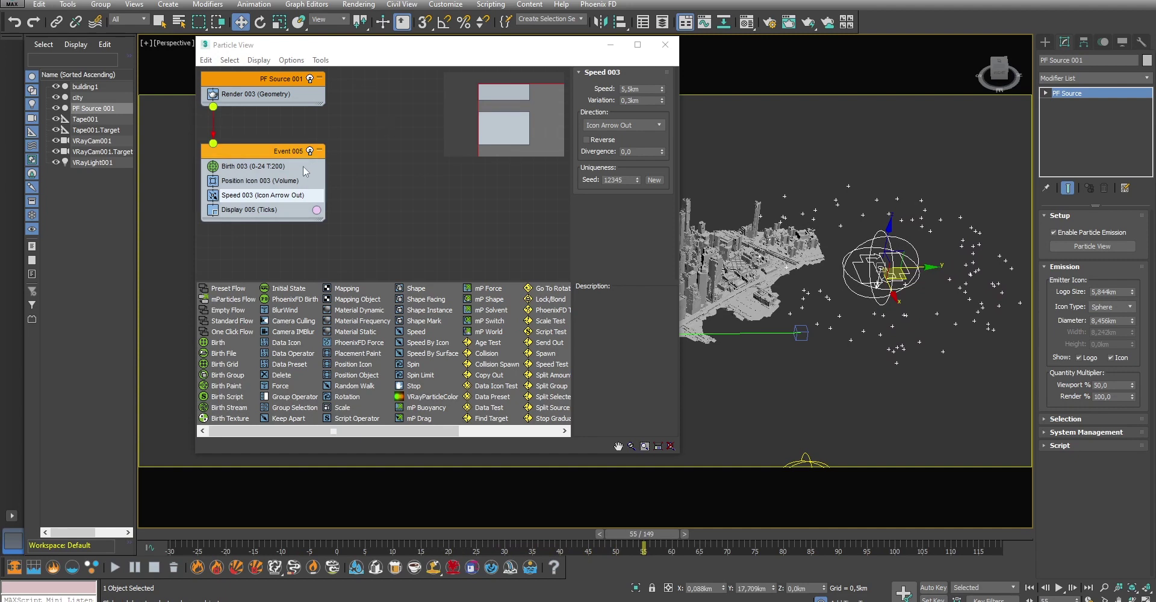
Set the Birth operator's amount to 3000 particles and scrub the timeline to preview the emission.
left_click(285, 168)
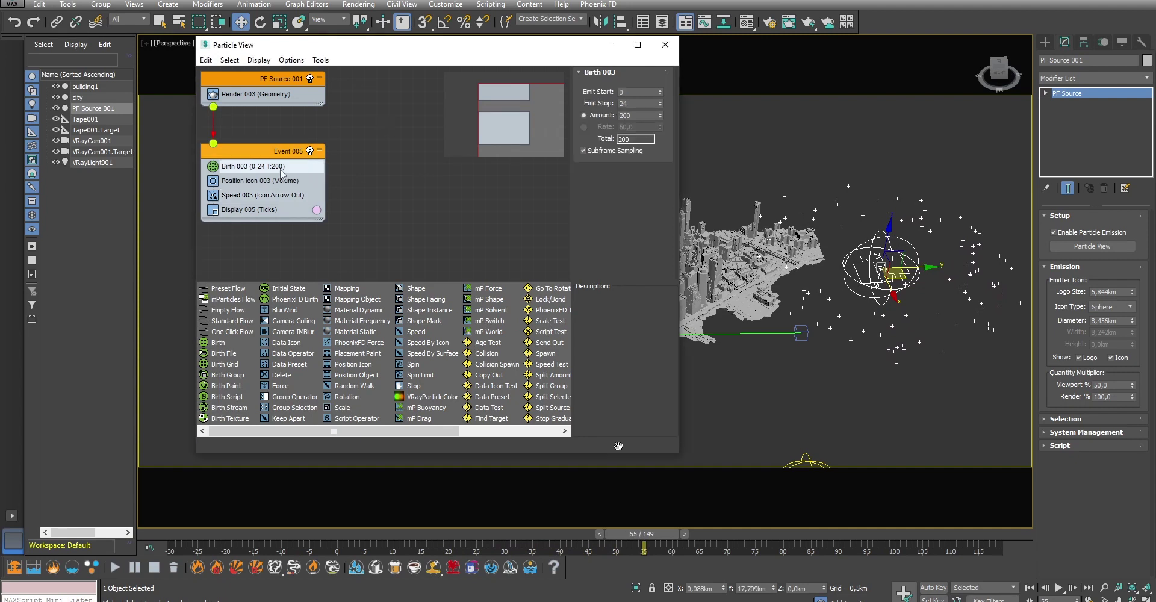
left_click(638, 115)
type("3000")
key("Return")
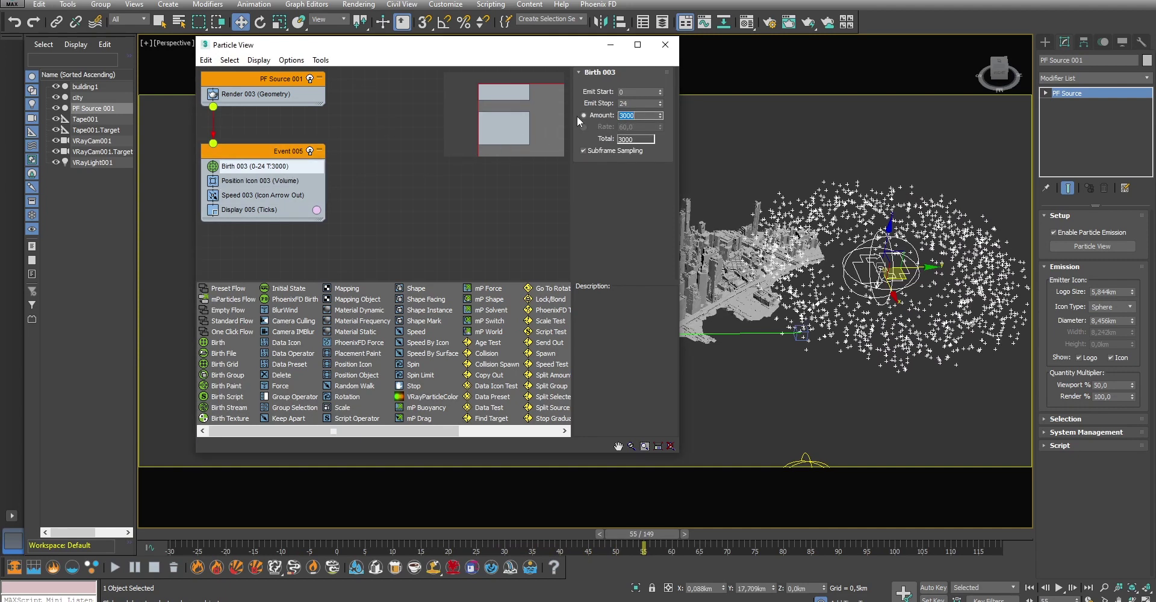
left_click_drag(329, 535, 643, 528)
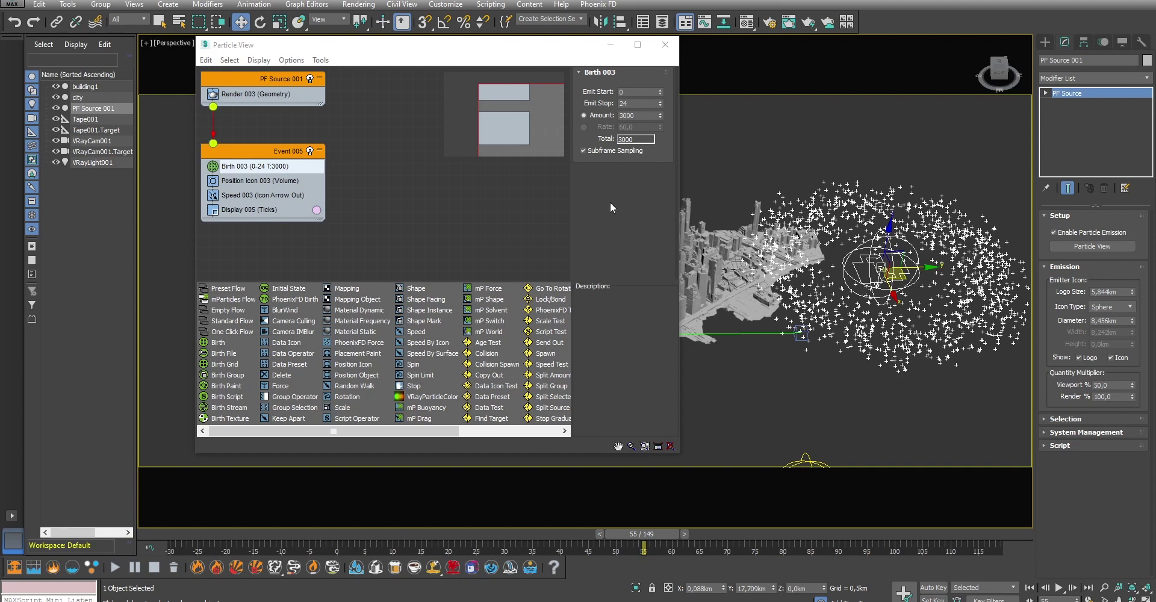
Set the Birth operator's emit start to -30 and emit stop to -29, and preview the spread up to frame 22.
left_click_drag(634, 92, 599, 90)
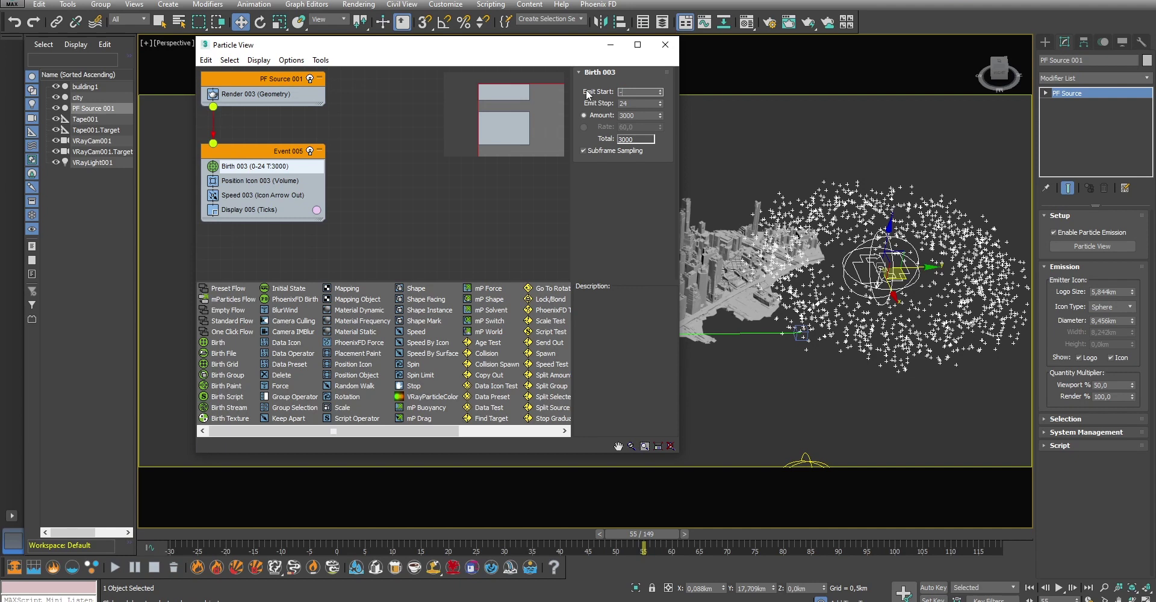
key("Tab")
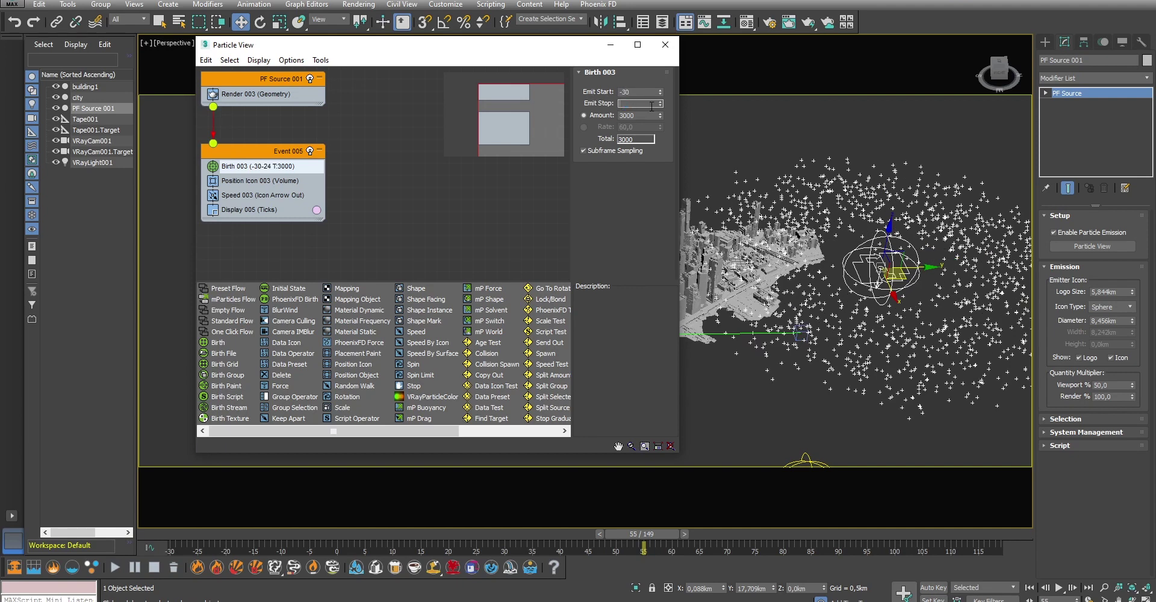
type("-29")
key("Return")
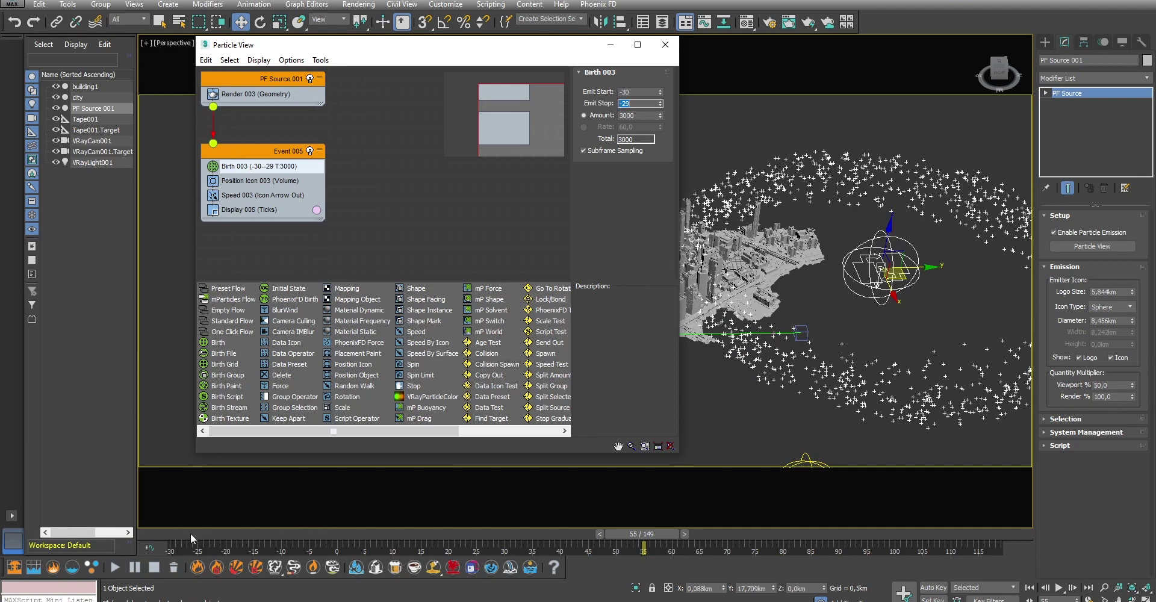
left_click_drag(172, 539, 462, 523)
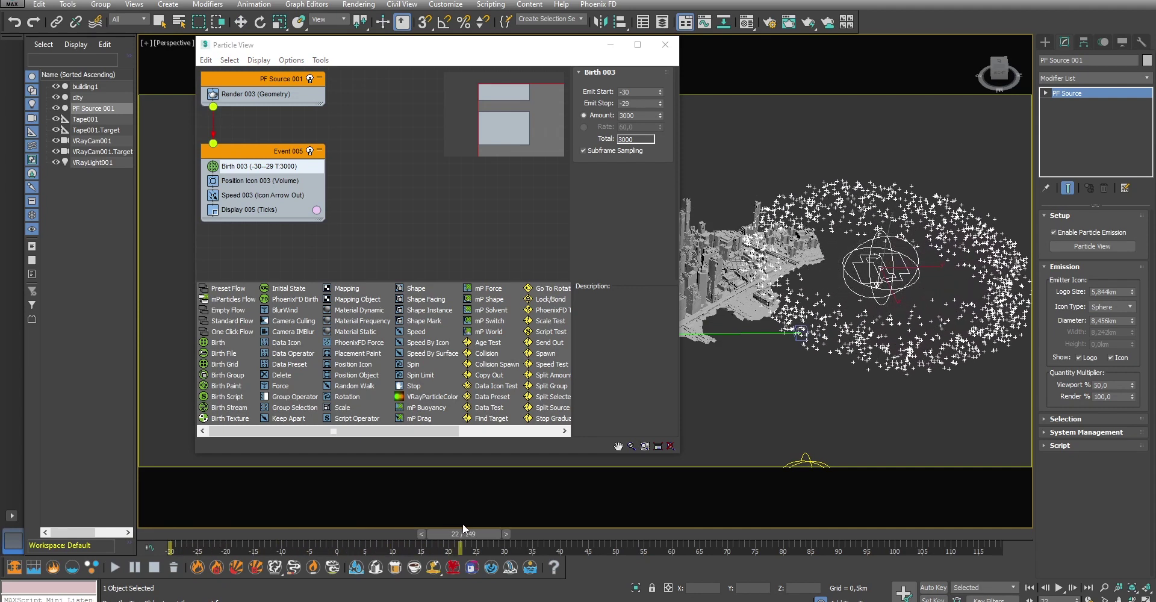
key("w")
Change the Display operator's particle color to orange and close Particle View.
left_click(318, 210)
left_click(468, 256)
left_click_drag(608, 306, 670, 305)
left_click(657, 359)
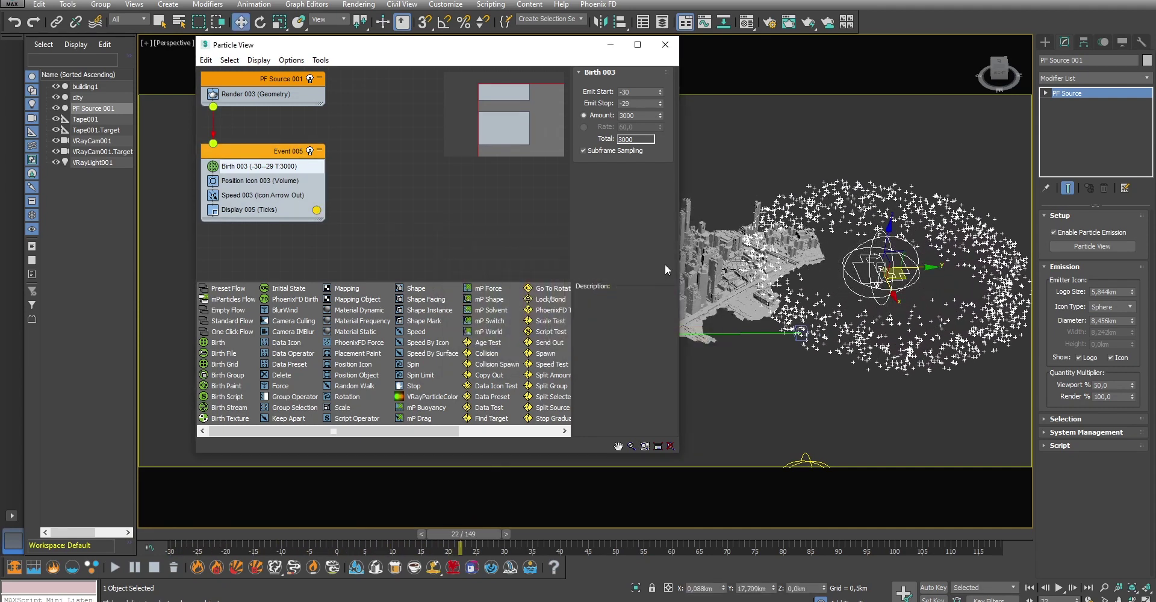
left_click(665, 44)
Deselect the emitter and scrub through the timeline to examine how the particle ring spreads across the city.
left_click(206, 518)
left_click_drag(392, 534, 613, 533)
mouse_move(698, 302)
middle_mouse_down("alt")
mouse_move(735, 296)
mouse_move(708, 300)
middle_mouse_up("alt")
scroll(735, 296, "up", 3)
left_click_drag(613, 534, 1023, 544)
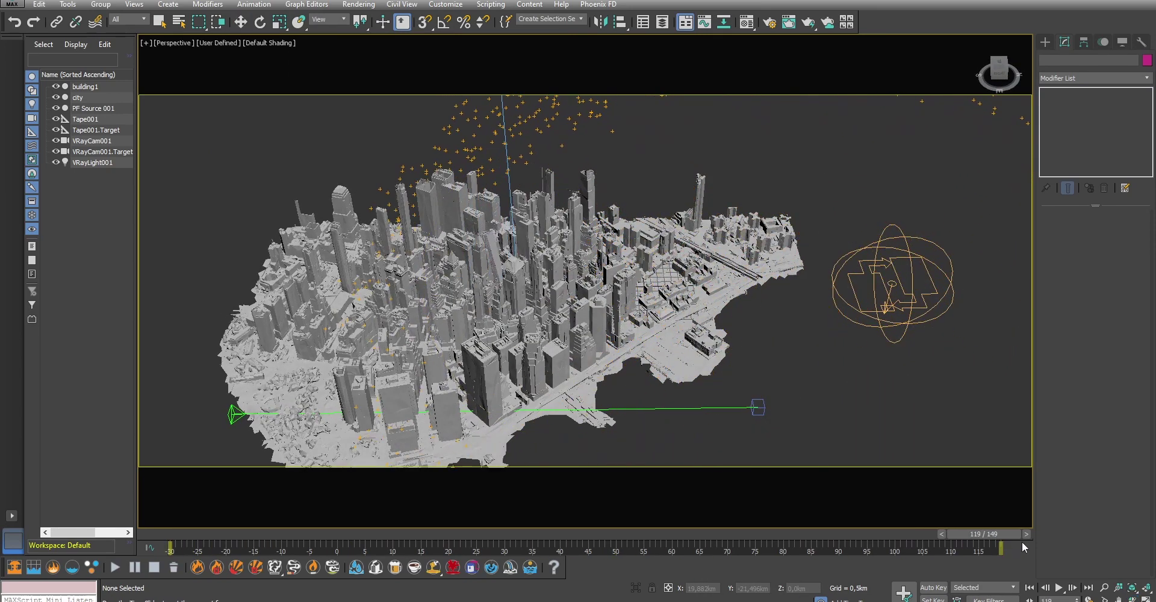
Move the PF Source a little closer to the city and preview the particles up to frame 84.
left_click_drag(940, 282, 919, 282)
left_click(653, 438)
left_click_drag(241, 537, 804, 559)
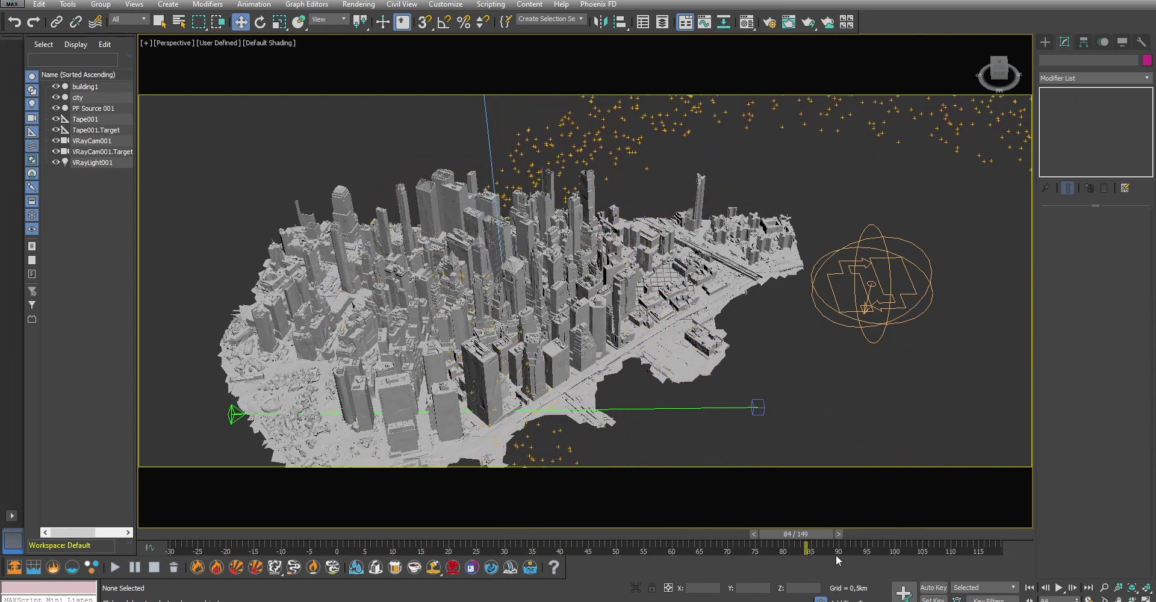
Create a PhoenixFD fire source helper between the city and the PF Source emitter.
key("q")
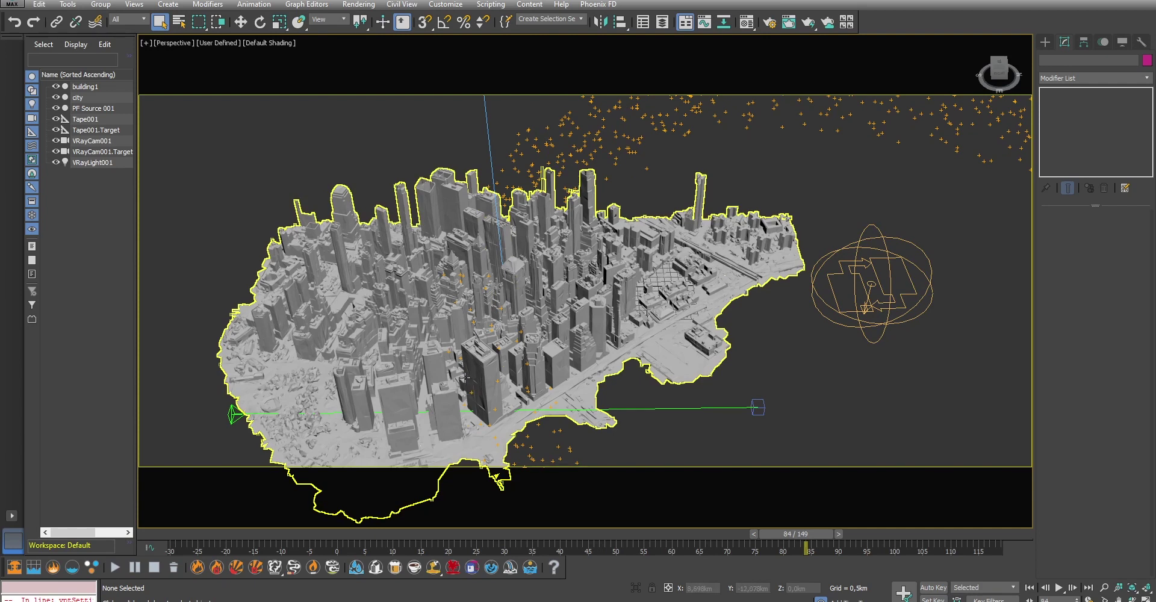
left_click(51, 565)
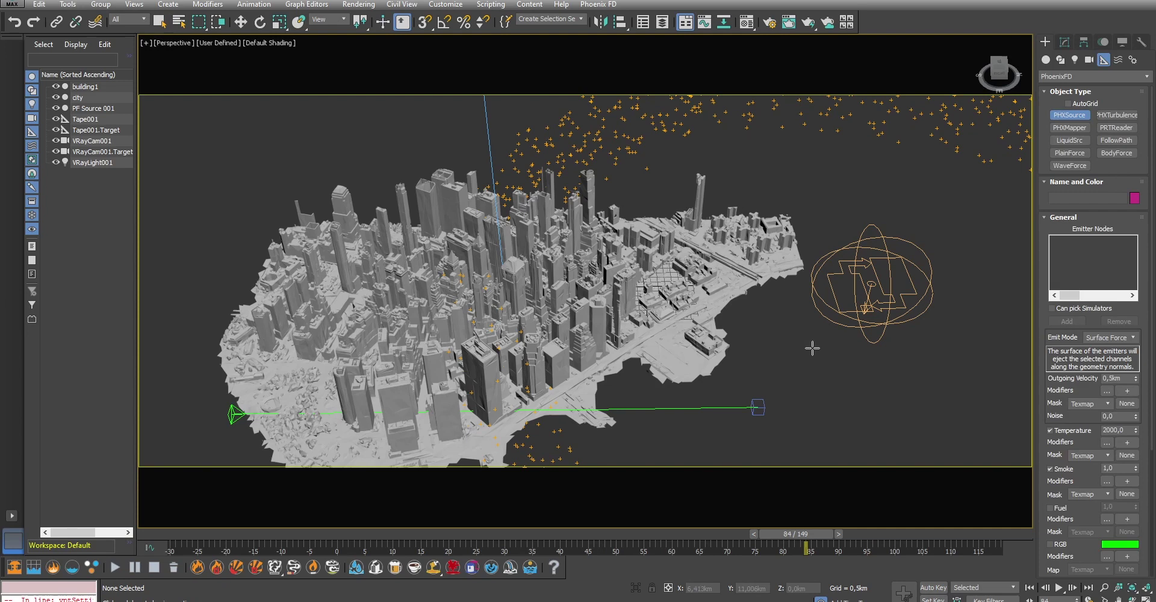
left_click_drag(796, 359, 829, 339)
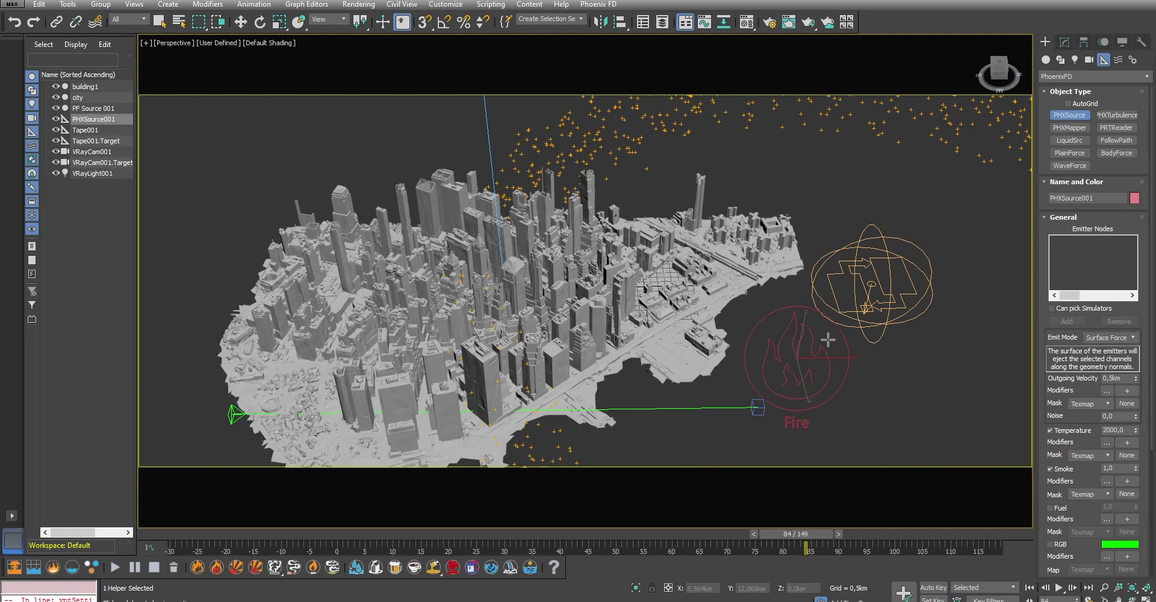
Add both available PF Source 001 events, the source itself and Event 005, to the fire source's emitter nodes.
left_click(1065, 41)
left_click(1068, 320)
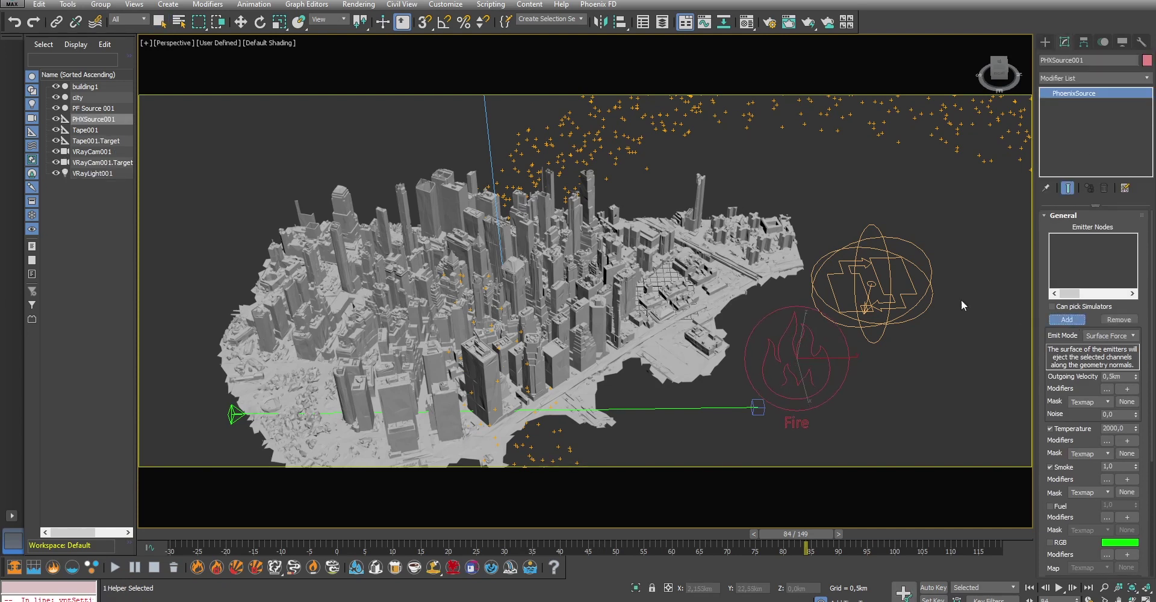
left_click(900, 294)
left_click(470, 377)
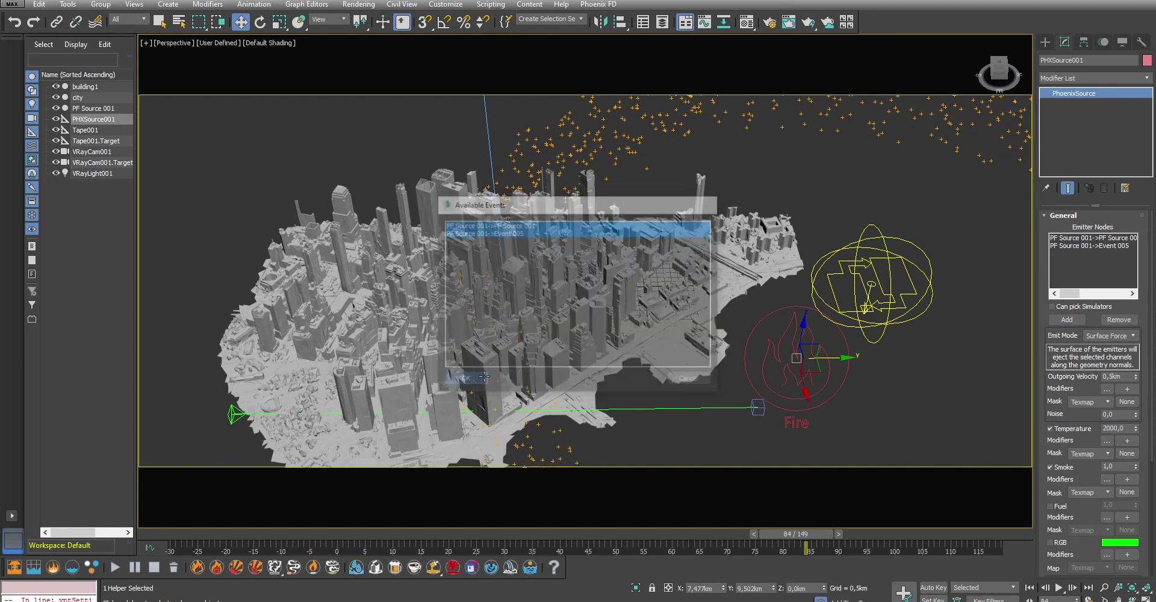
Turn off the fire source's Temperature and Smoke channels, enable Fuel, and enable Motion Vel. with a value of 10.
left_click(1051, 429)
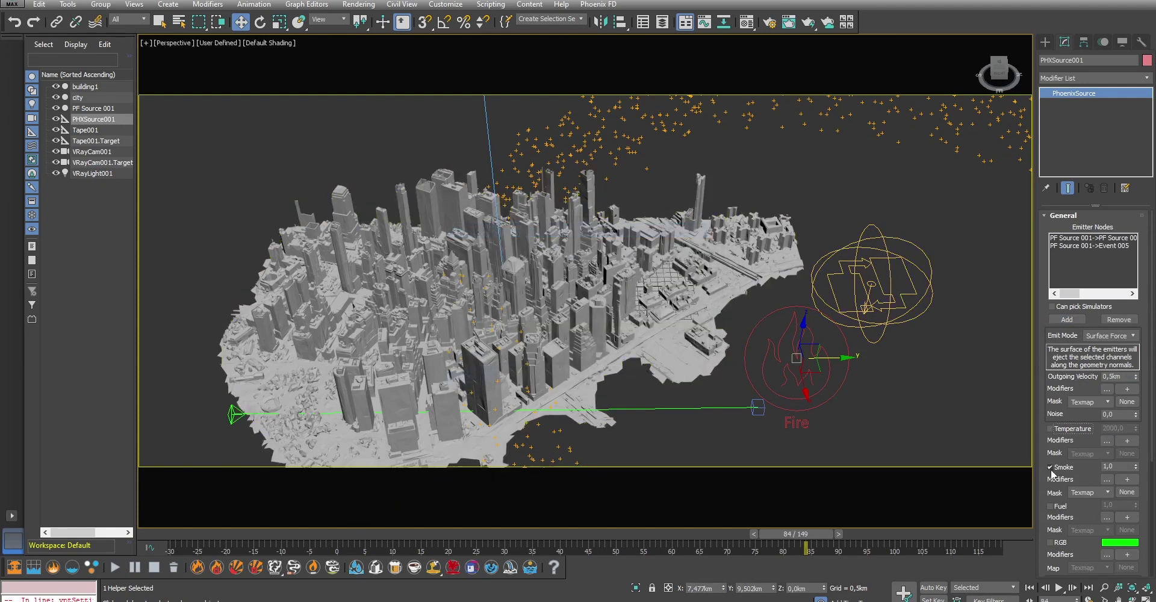
left_click(1050, 468)
left_click(1051, 507)
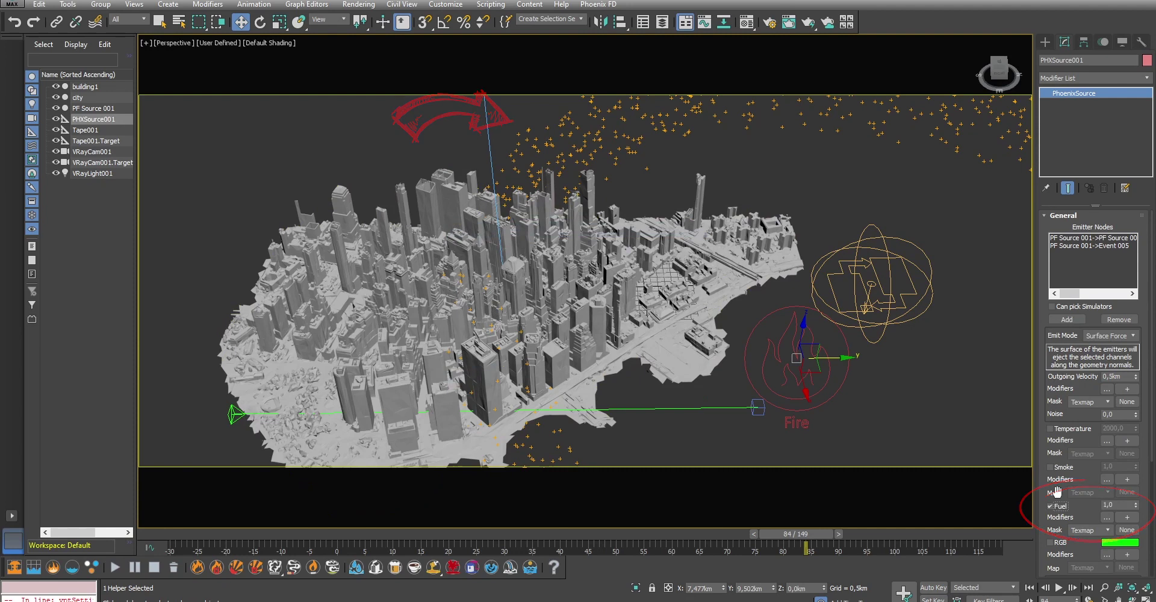
scroll(1059, 491, "down", 5)
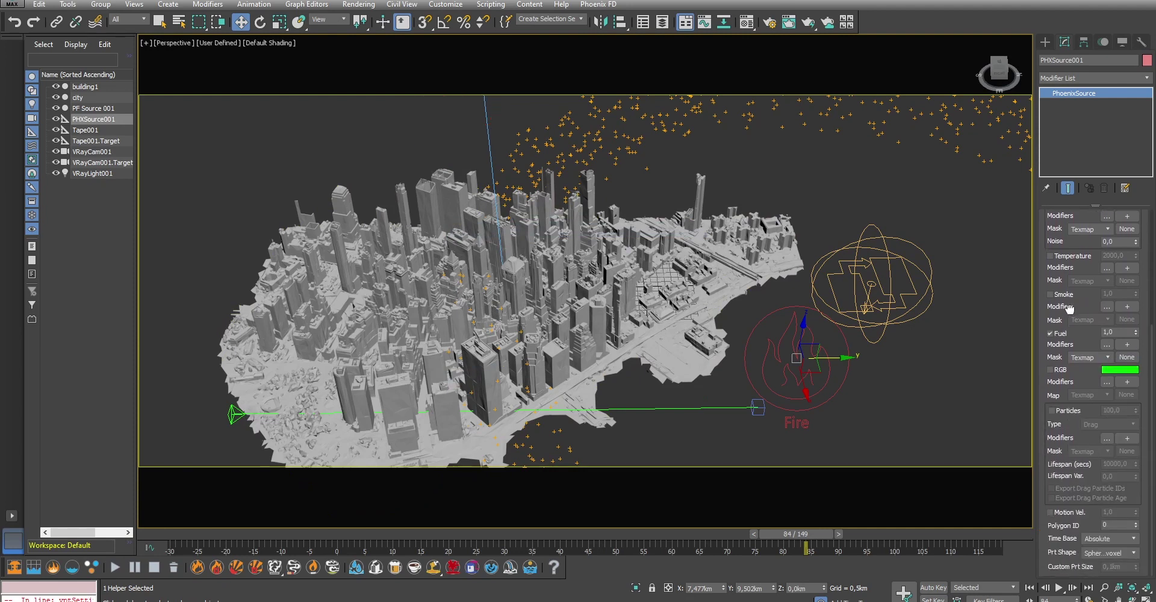
left_click(1051, 513)
type("10")
key("Return")
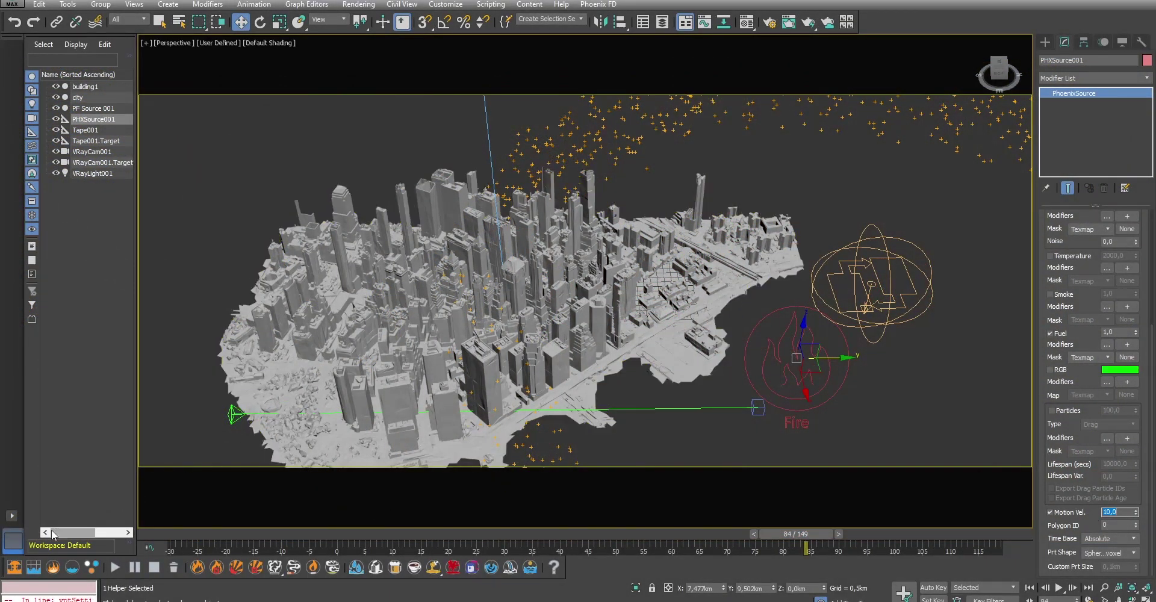
Create a Fire/Smoke Simulator box about 26 × 9.15 × 4.4 km over the city edge nearest the PF Source.
left_click(15, 568)
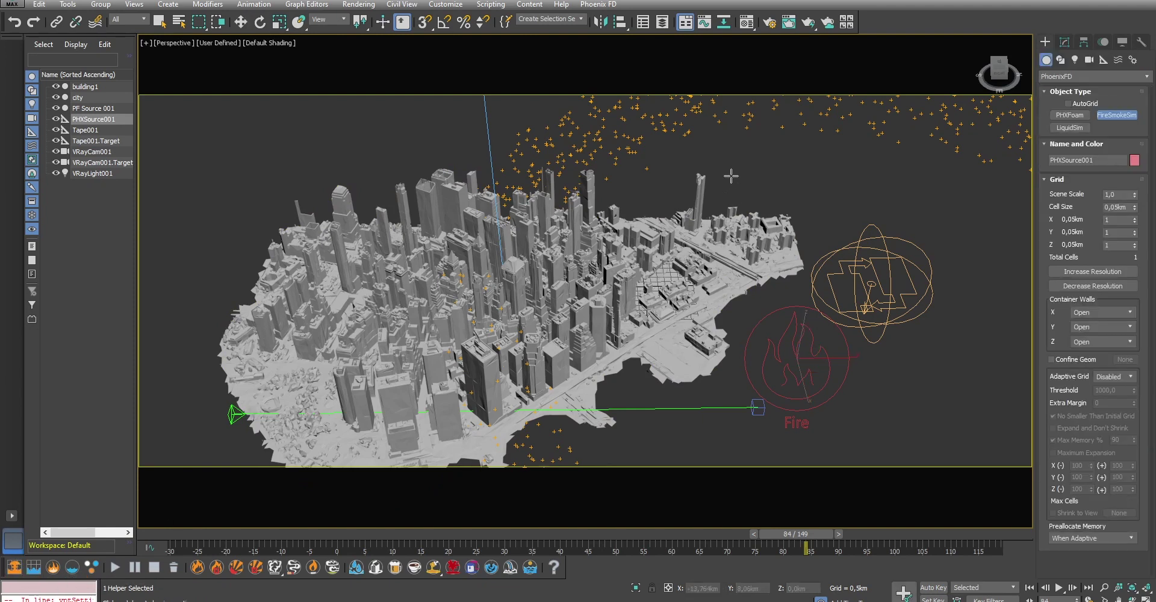
left_click_drag(728, 169, 639, 402)
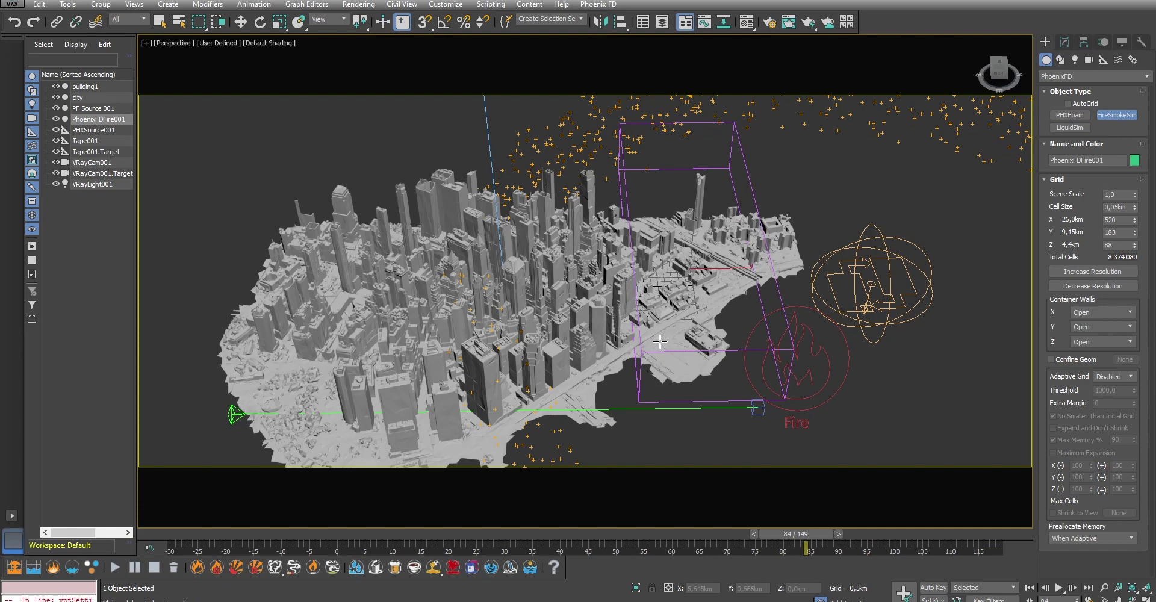
left_click(663, 341)
left_click(159, 22)
left_click(589, 292)
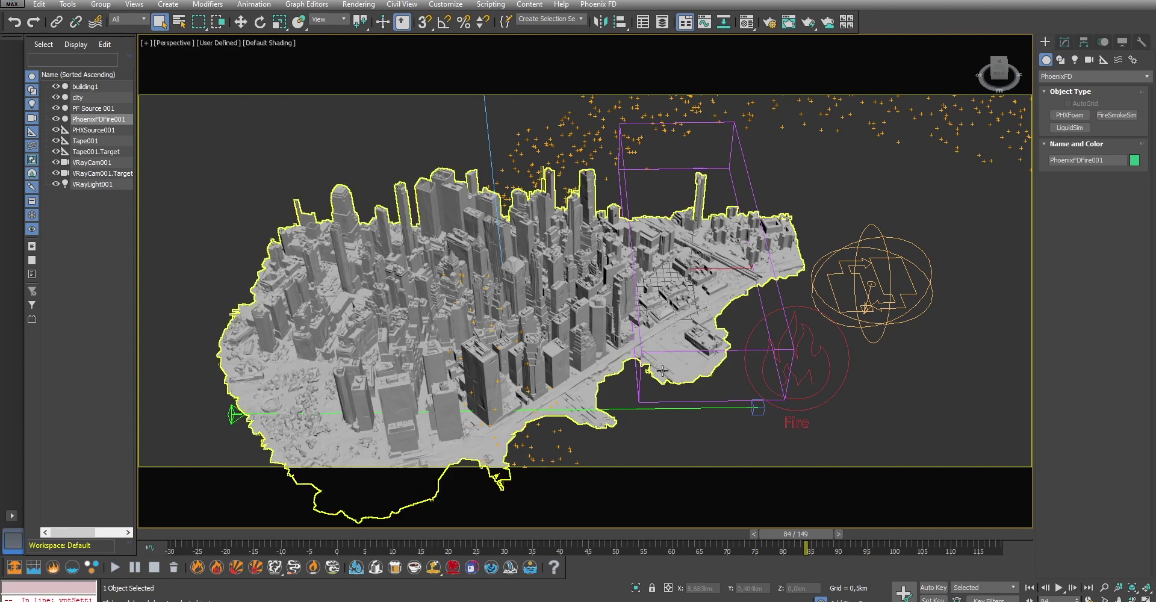
Set the simulator's Adaptive Grid mode to Smoke.
left_click(1065, 41)
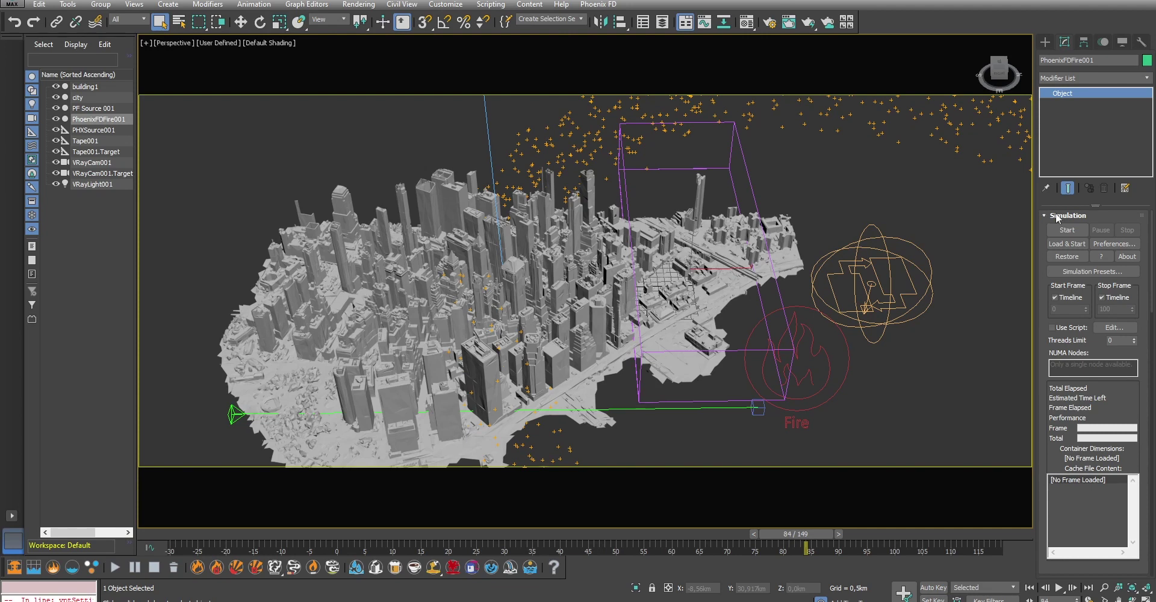
left_click(1048, 215)
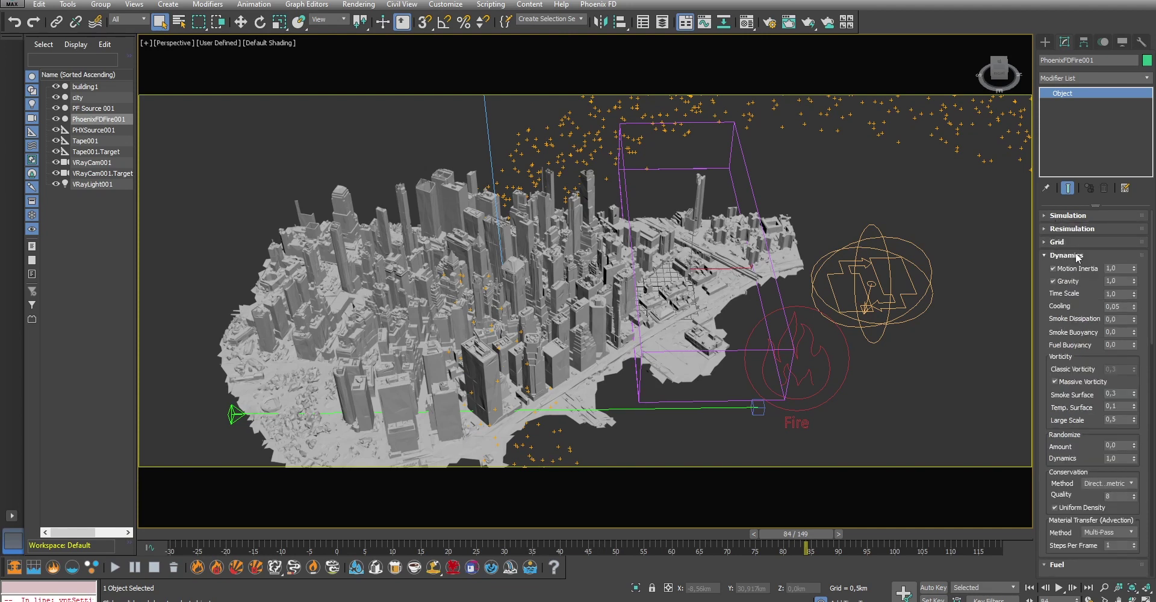
left_click(1068, 255)
left_click(1057, 242)
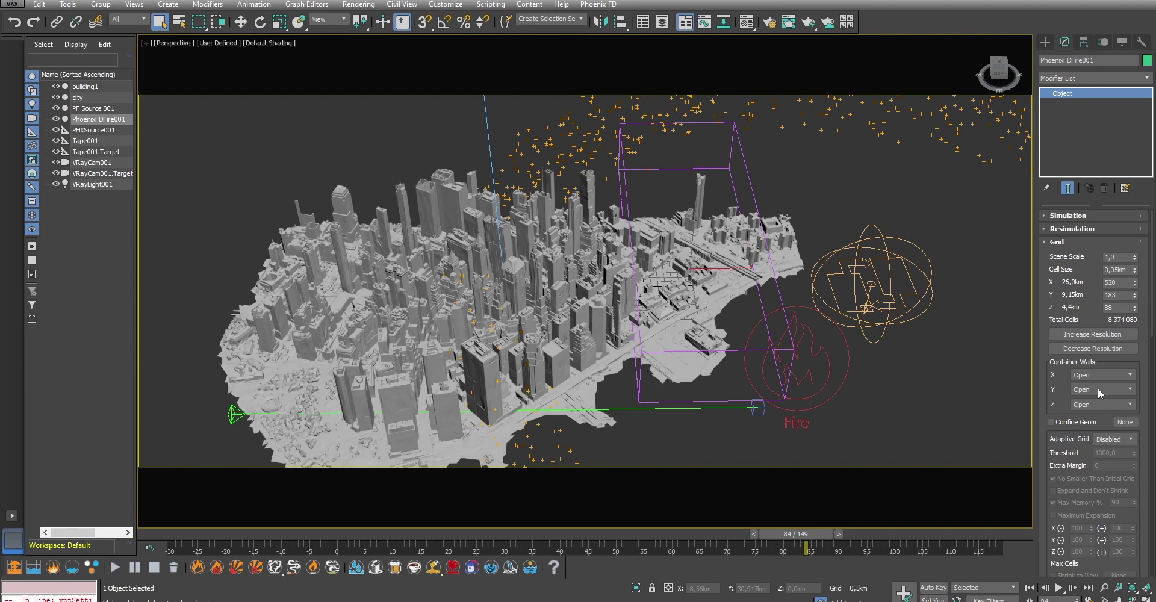
left_click(1114, 439)
left_click(1114, 472)
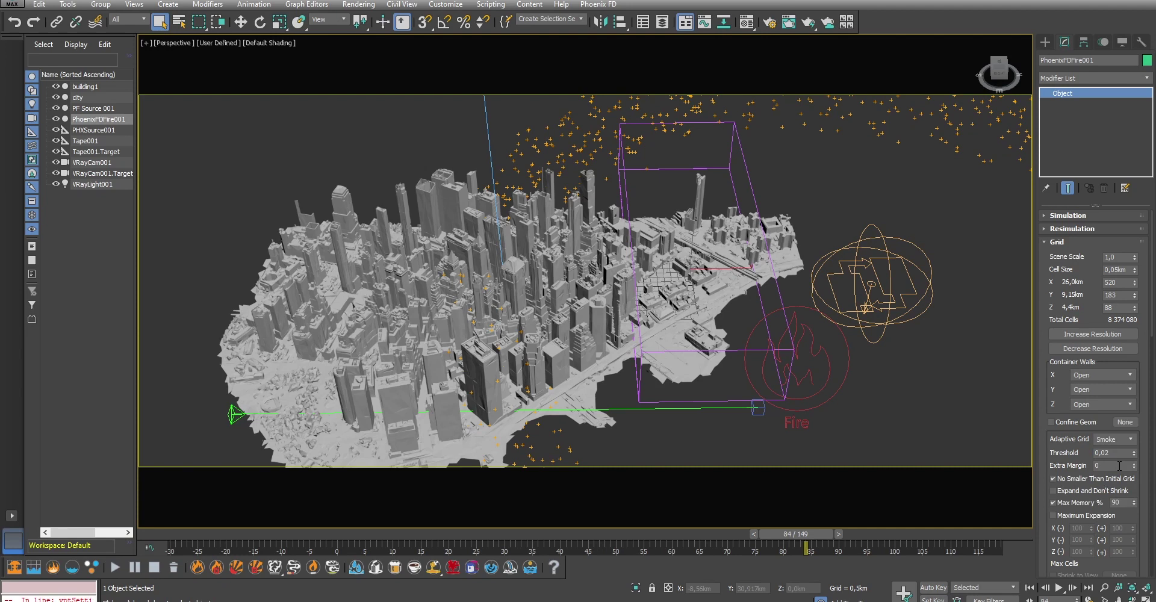
Enable Maximum Expansion with both X limits at 0, negative Y at 443, and positive Y and negative Z at 0.
left_click(1076, 516)
double_click(1079, 528)
type("0")
key("Tab")
type("0")
key("Tab")
key("Tab")
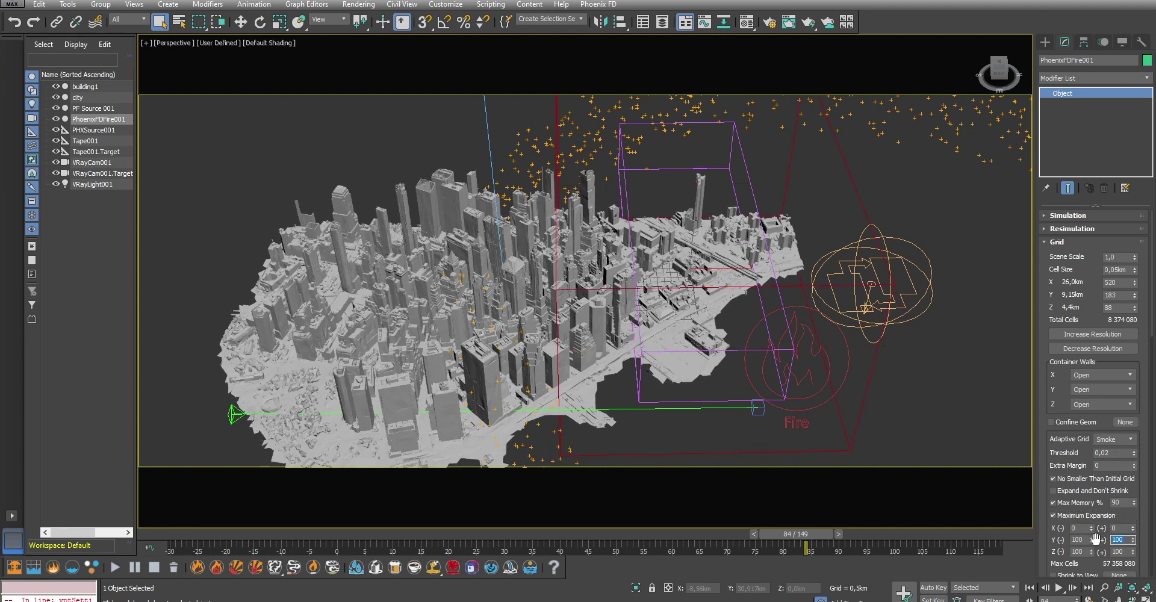
type("0")
key("Tab")
type("0")
left_click_drag(1091, 541, 1048, 334)
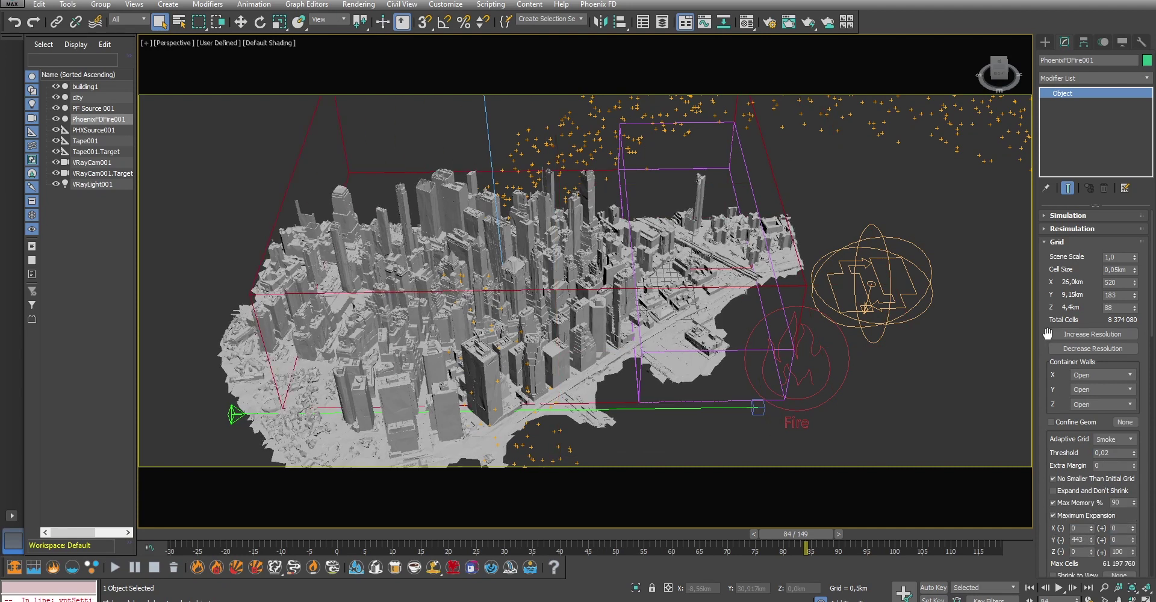
Set the grid's positive Z maximum expansion to 66 so the limit box just clears the tallest buildings.
left_click_drag(1132, 551, 1133, 580)
left_click(1132, 599)
left_click_drag(931, 458, 923, 412)
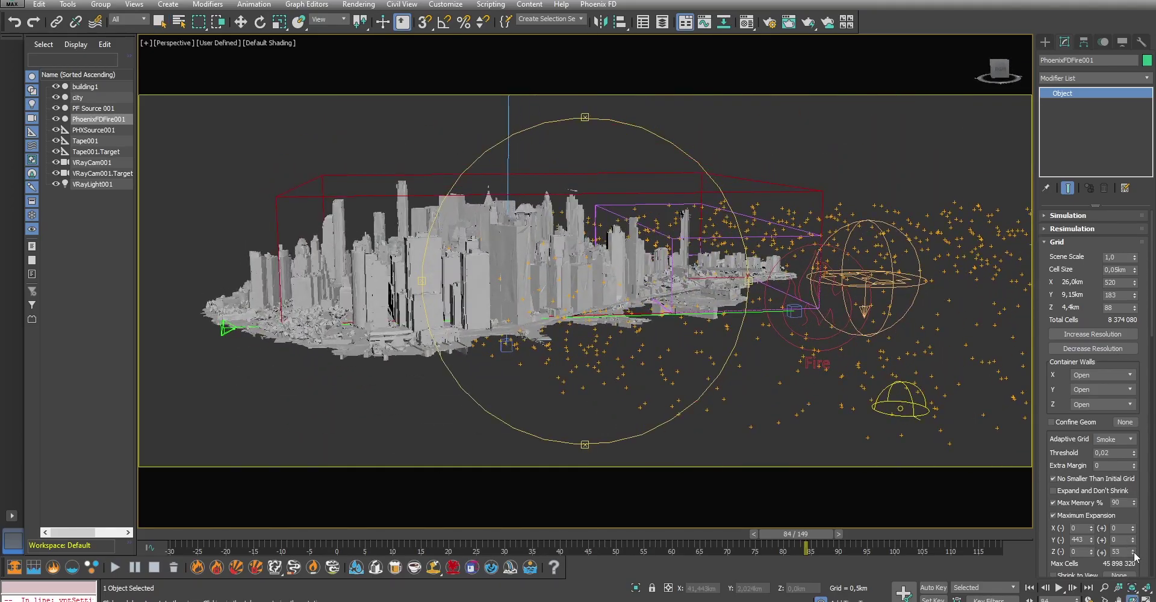
left_click_drag(1134, 553, 1134, 545)
left_click_drag(542, 265, 553, 342)
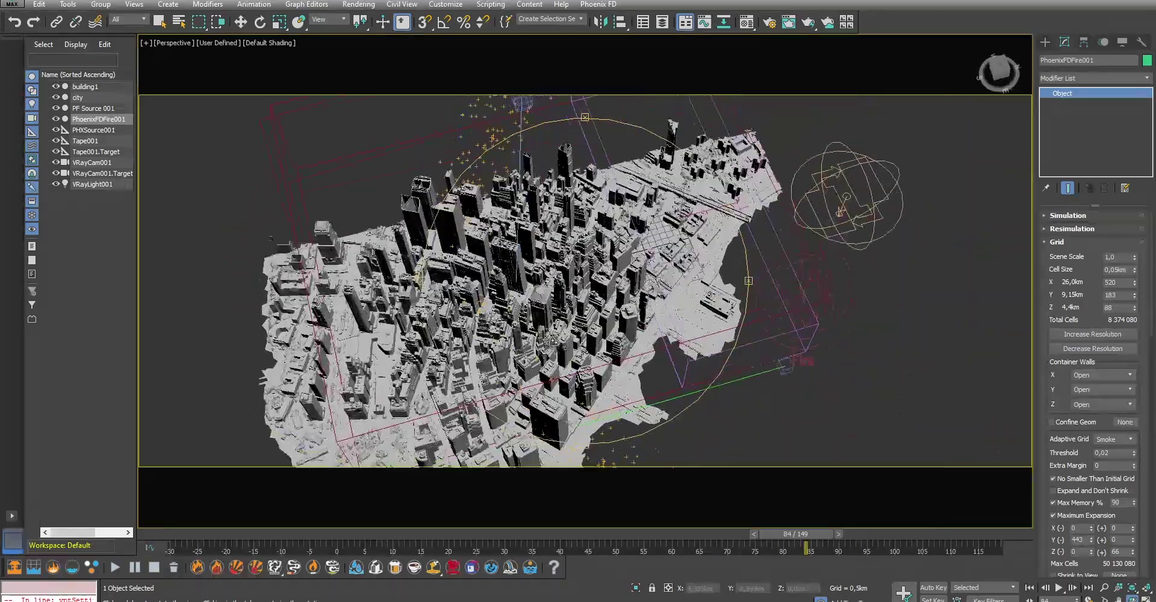
middle_click_drag(552, 342, 783, 276, "alt")
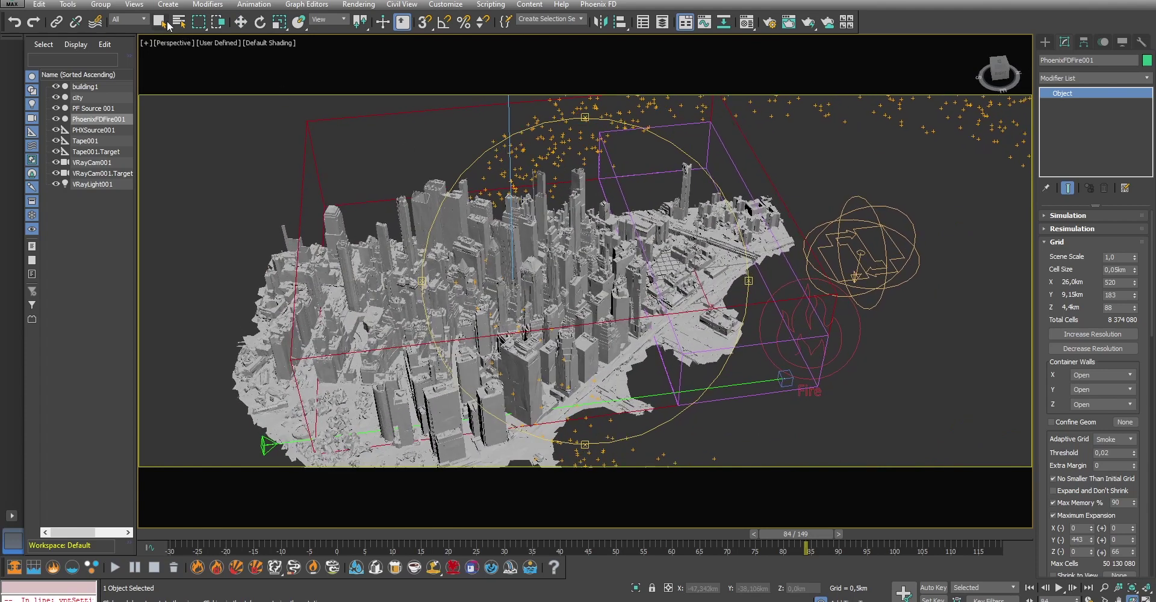
Set the simulator's fuel Ignition Temp. to 290, keeping Enable Burning on.
left_click(1074, 242)
left_click(1062, 282)
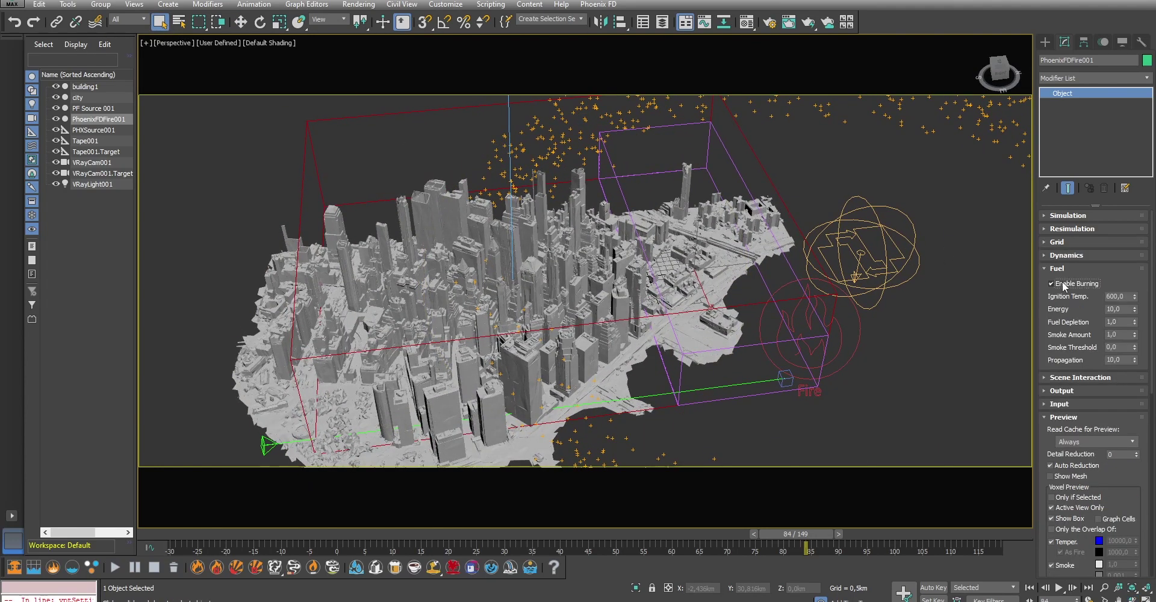
double_click(1119, 297)
type("290")
key("Return")
Set a custom simulation start frame of -15 and start the simulation.
left_click(1069, 216)
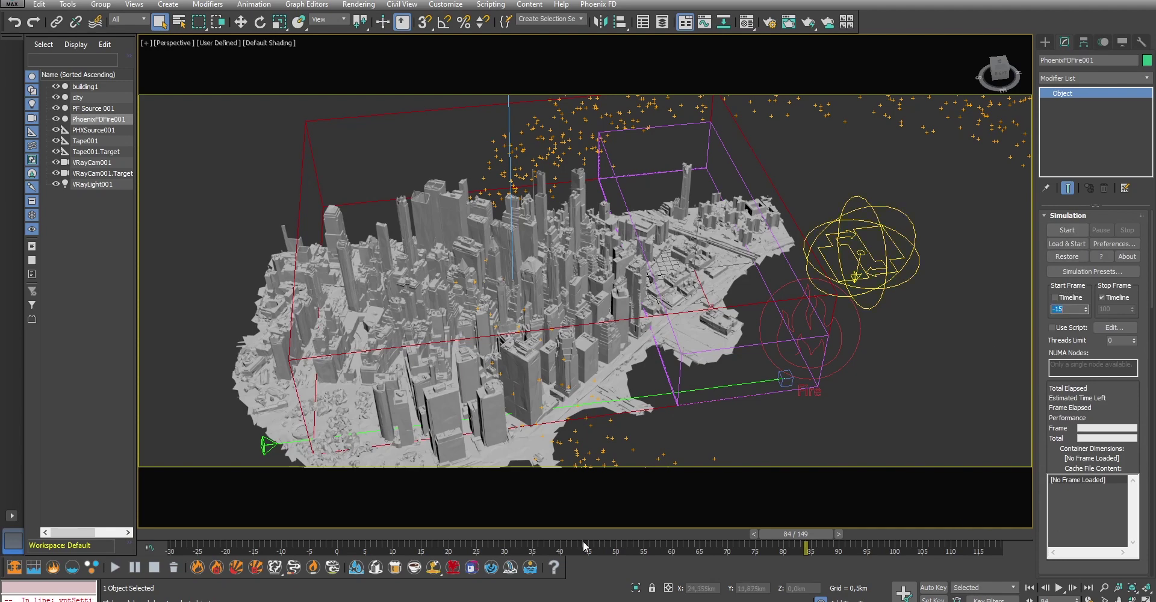
left_click(260, 534)
middle_click_drag(587, 313, 569, 311, "alt")
left_click(1076, 232)
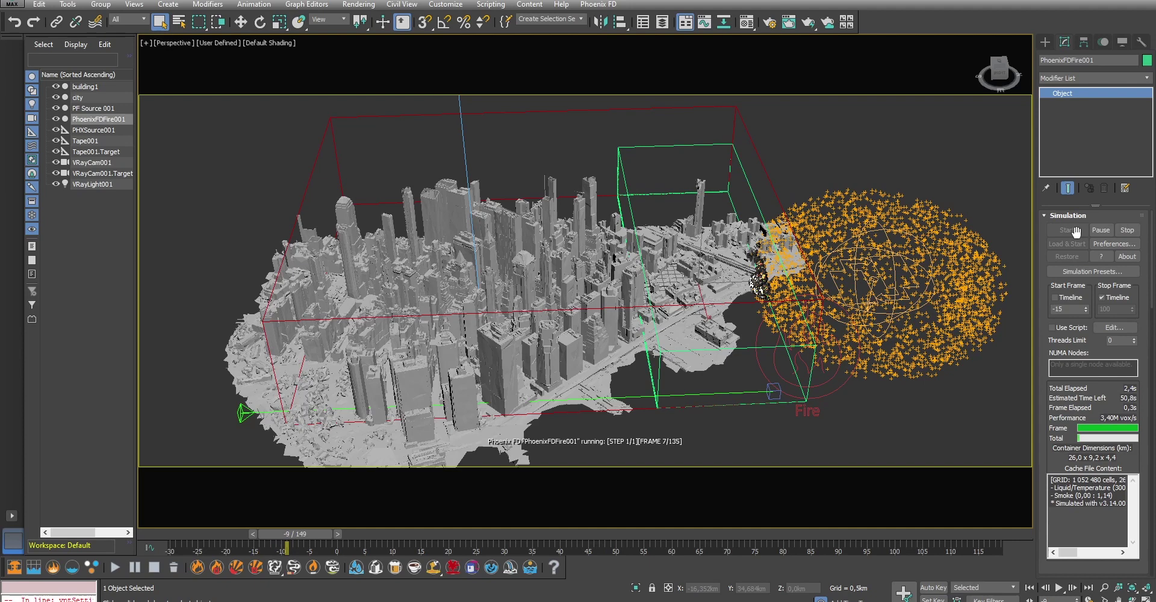
Enable the GPU preview in the viewport and examine the running fire from another angle.
left_click(1079, 216)
left_click(1068, 245)
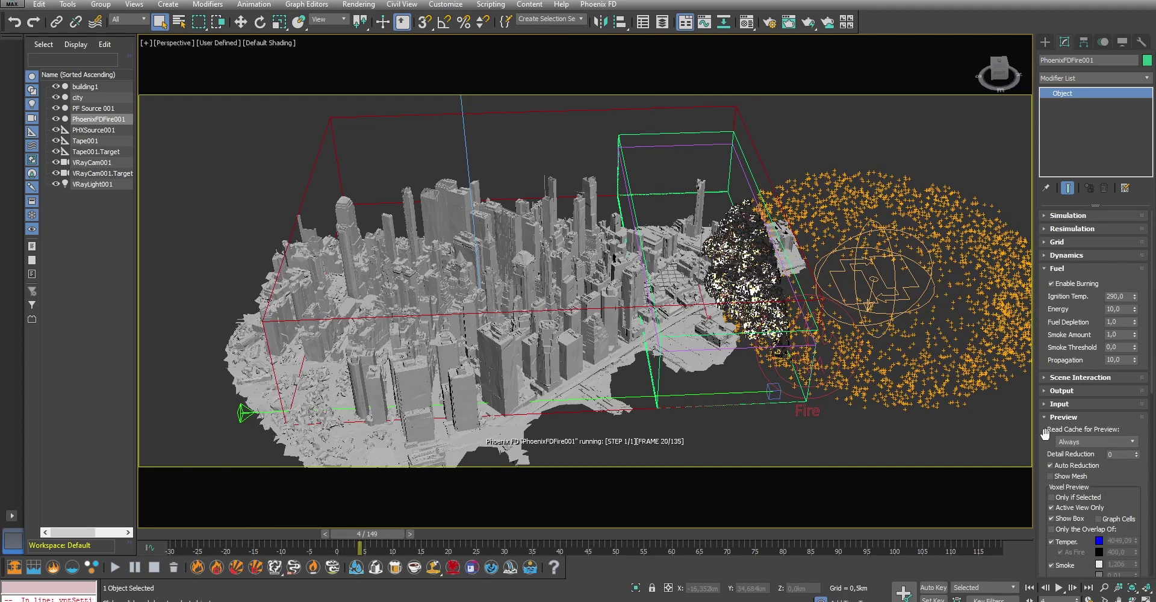
scroll(1046, 435, "down", 6)
left_click(1060, 485)
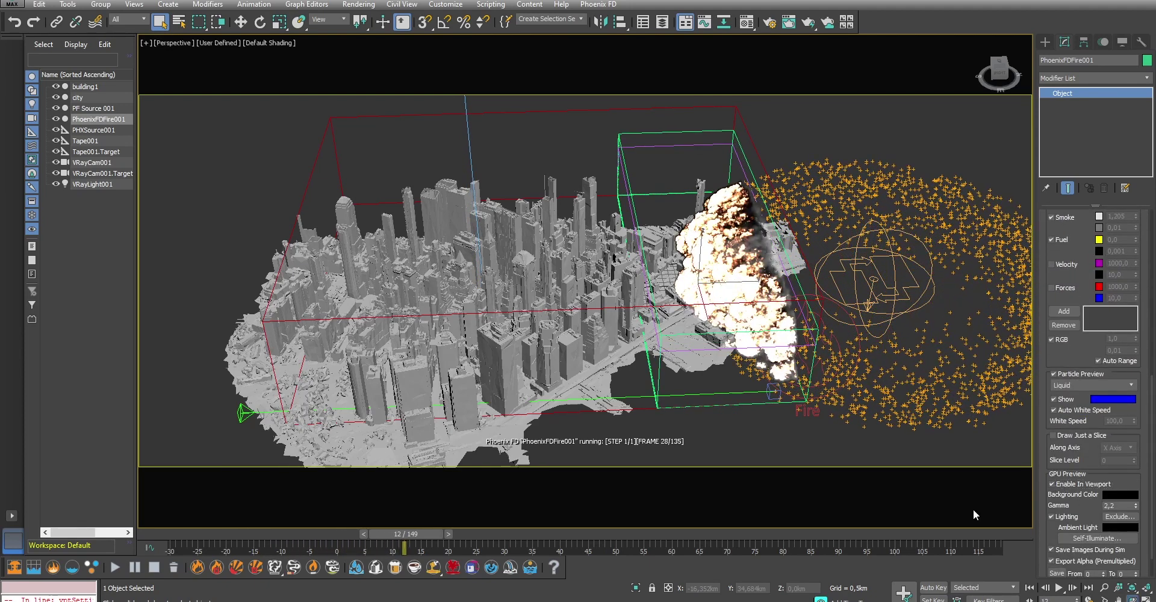
middle_click_drag(659, 337, 694, 331, "alt")
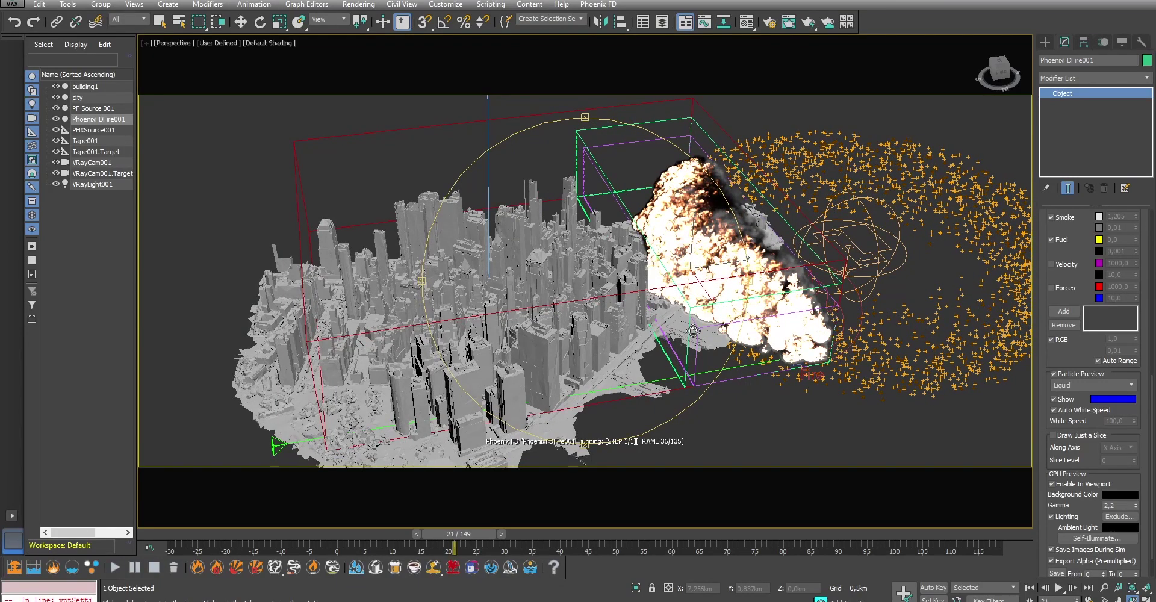
Stop the running simulation.
left_click_drag(1082, 227, 1086, 446)
left_click(1093, 215)
left_click(1127, 230)
Set the fuel Energy to 4, Fuel Depletion to 0.8, Smoke Amount to 0.2, Smoke Threshold to 1 and Propagation to 30.
left_click(1085, 215)
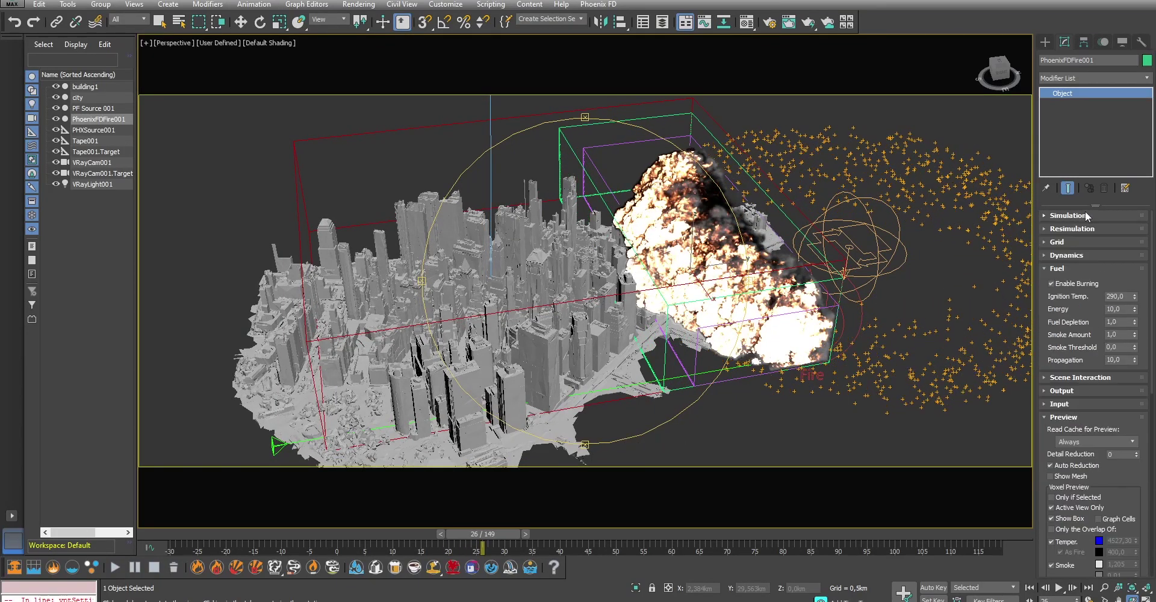
double_click(1127, 310)
type("4")
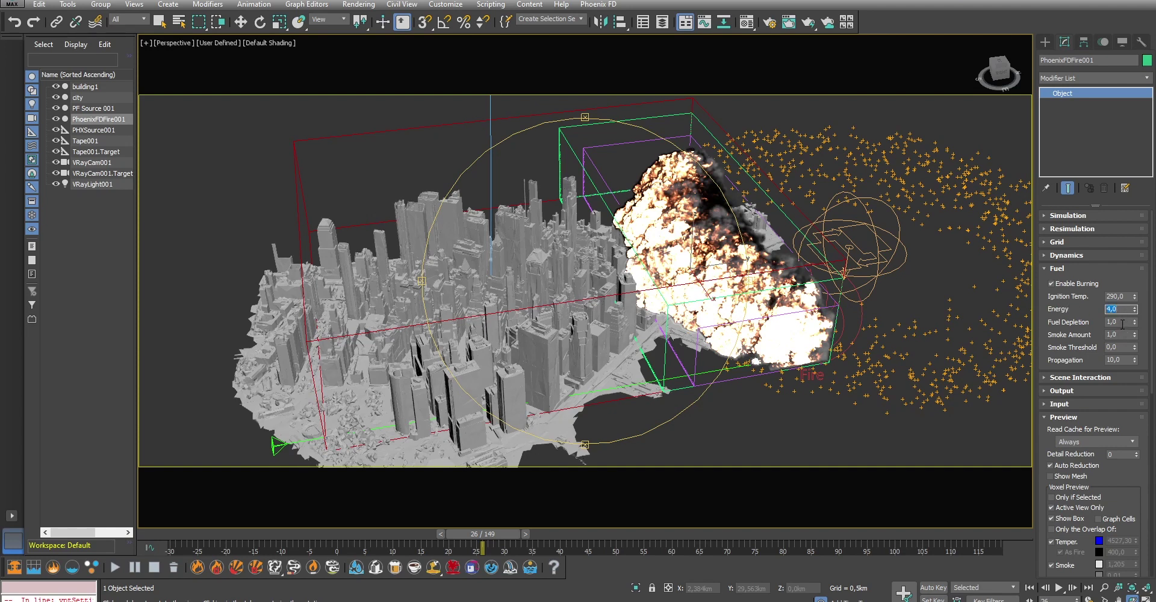
double_click(1123, 322)
key("BackSpace")
type("0,8")
key("Tab")
type("0,2")
key("Tab")
type("1")
key("Return")
Set the Conservation method to PCG Symmetric with Quality 30 and start the simulation again.
left_click(1071, 256)
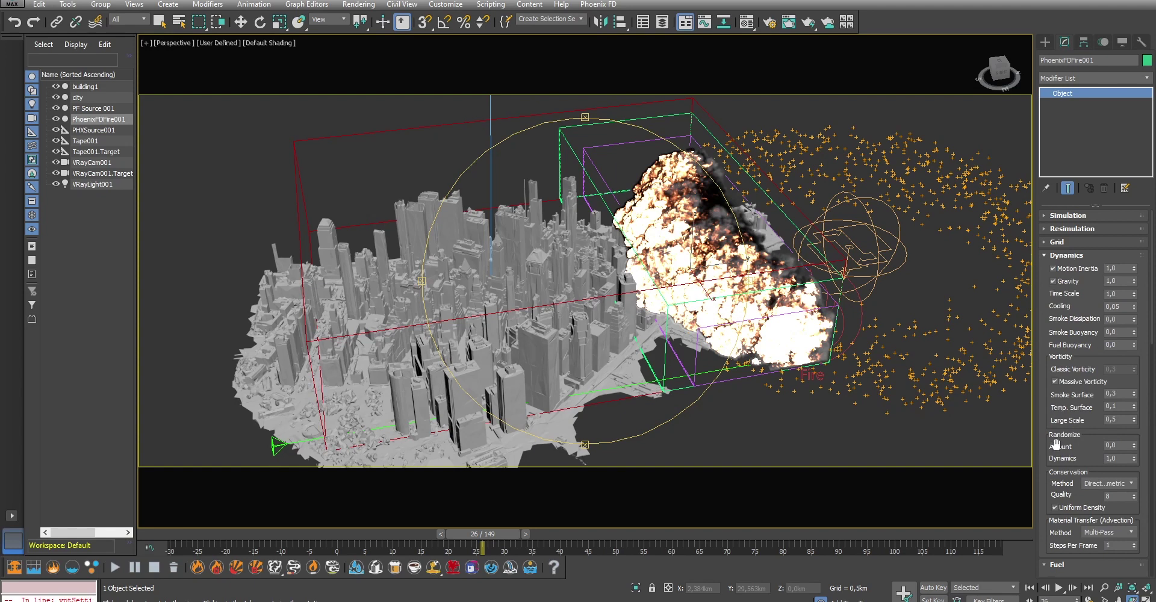
left_click(1094, 484)
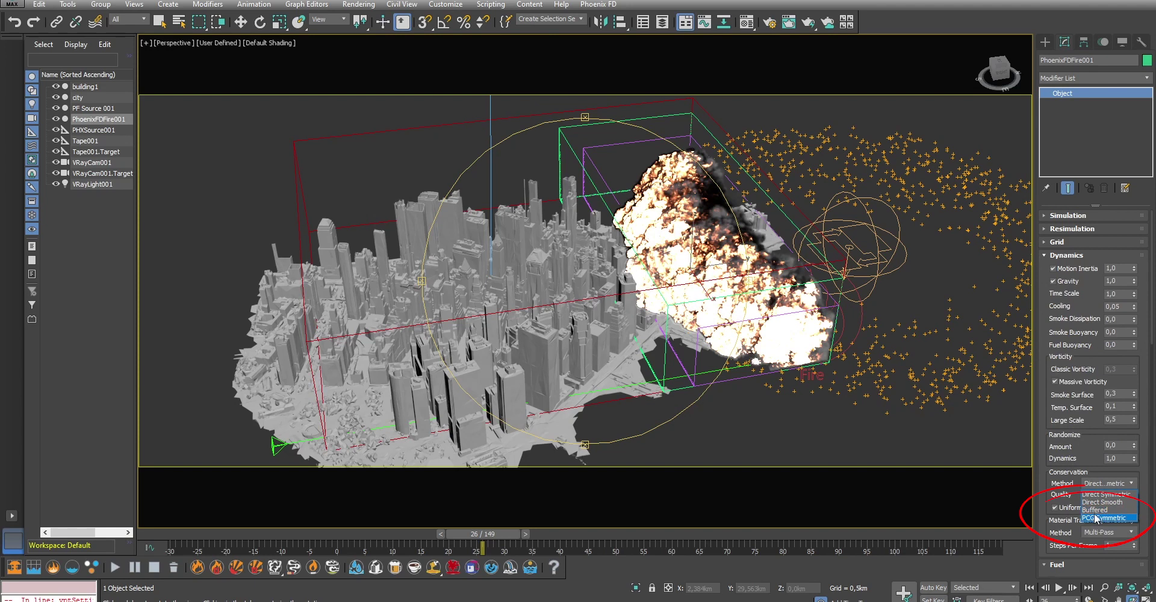
left_click(1096, 518)
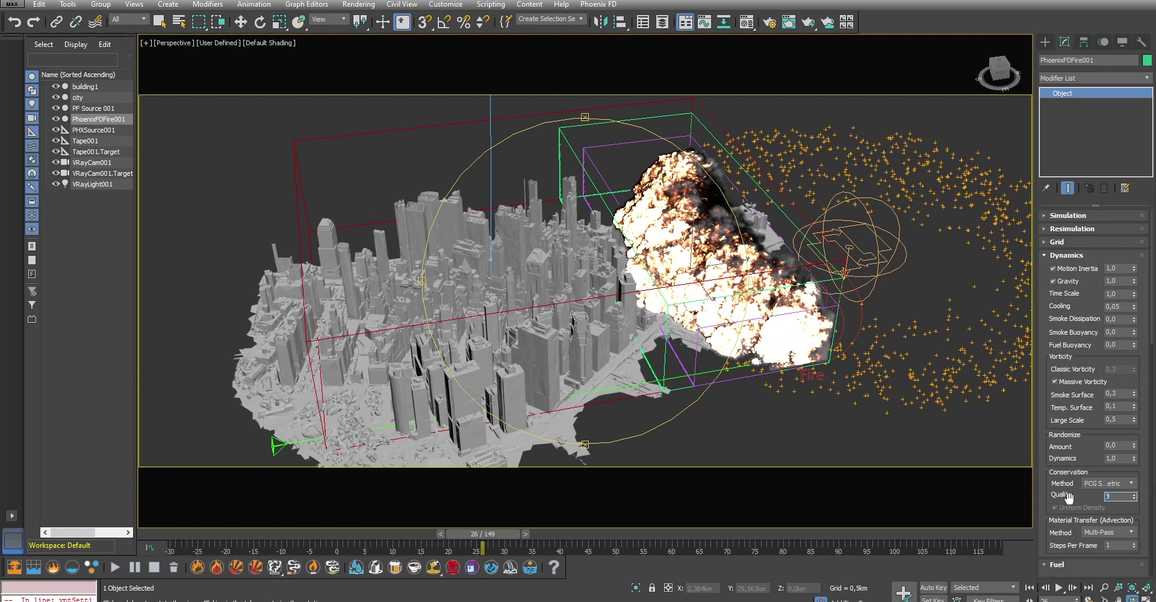
type("0")
left_click(1070, 216)
left_click(1068, 230)
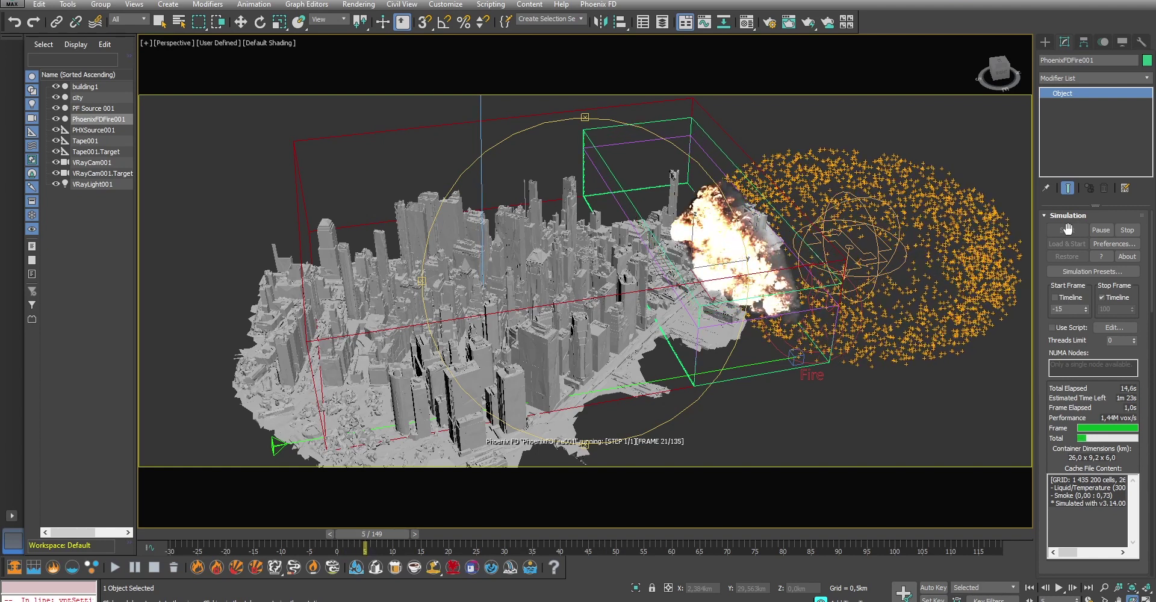
Lower the fuel Energy to 2 and rerun the simulation.
left_click(1076, 216)
left_click(1083, 254)
double_click(1120, 309)
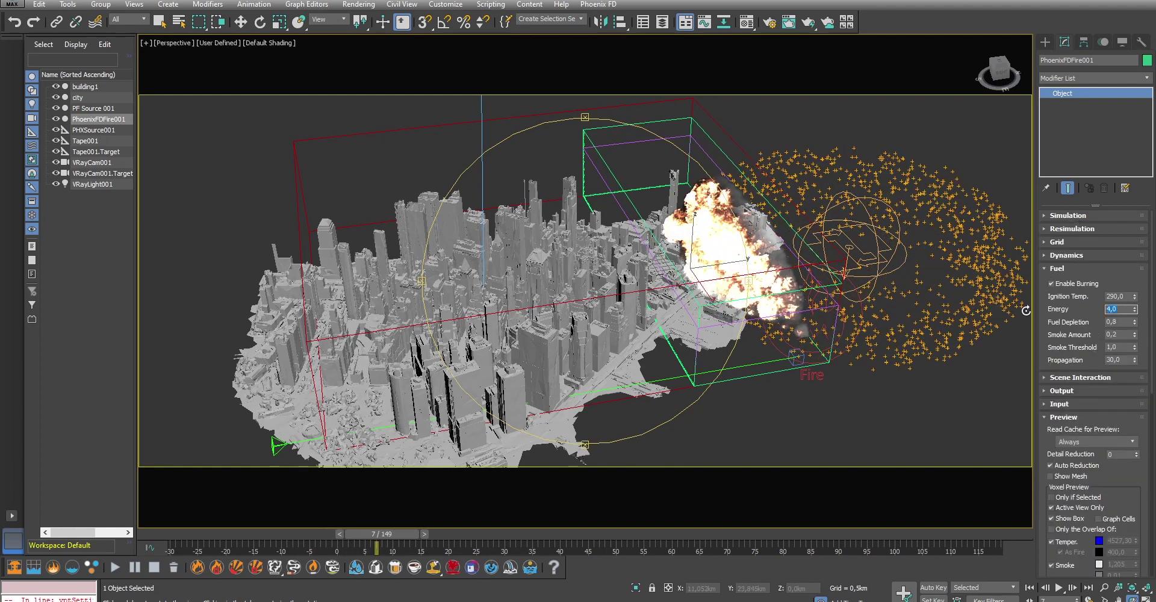
type("2,5")
left_click(1077, 216)
left_click(1075, 229)
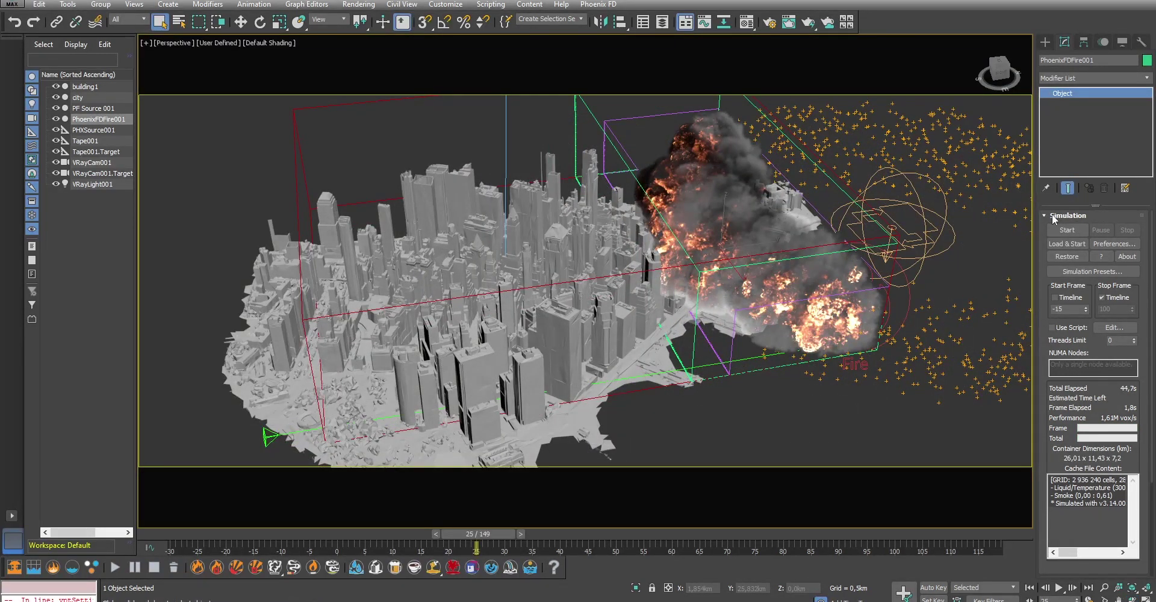
Set the simulator grid's Cell Size to 0.04 km for a finer resolution.
left_click(1054, 216)
left_click(1058, 242)
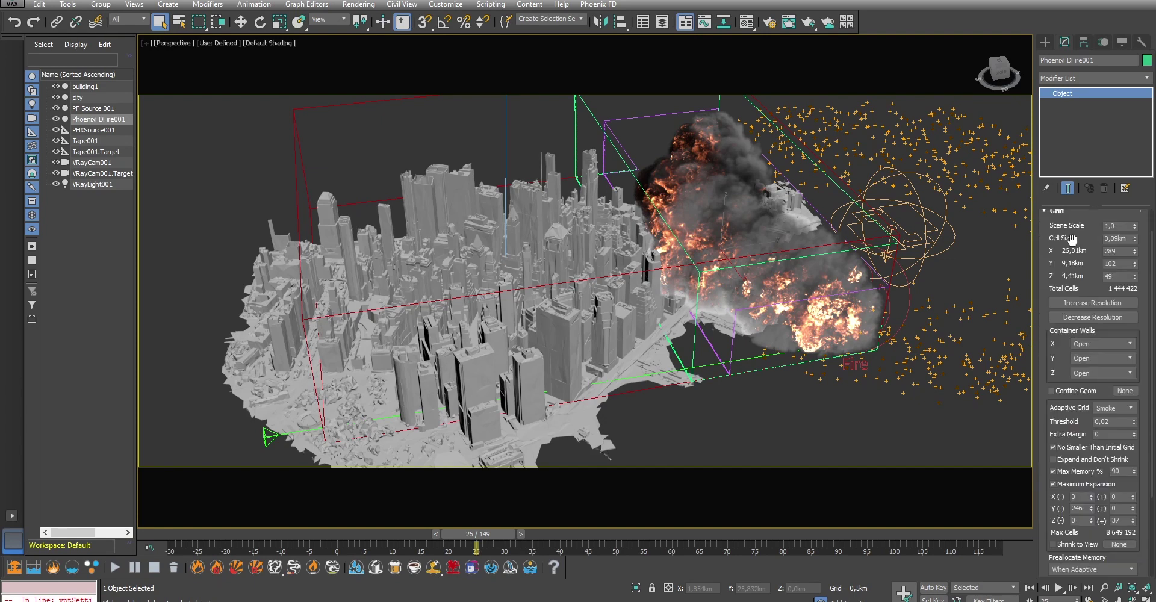
double_click(1118, 236)
type("0,04")
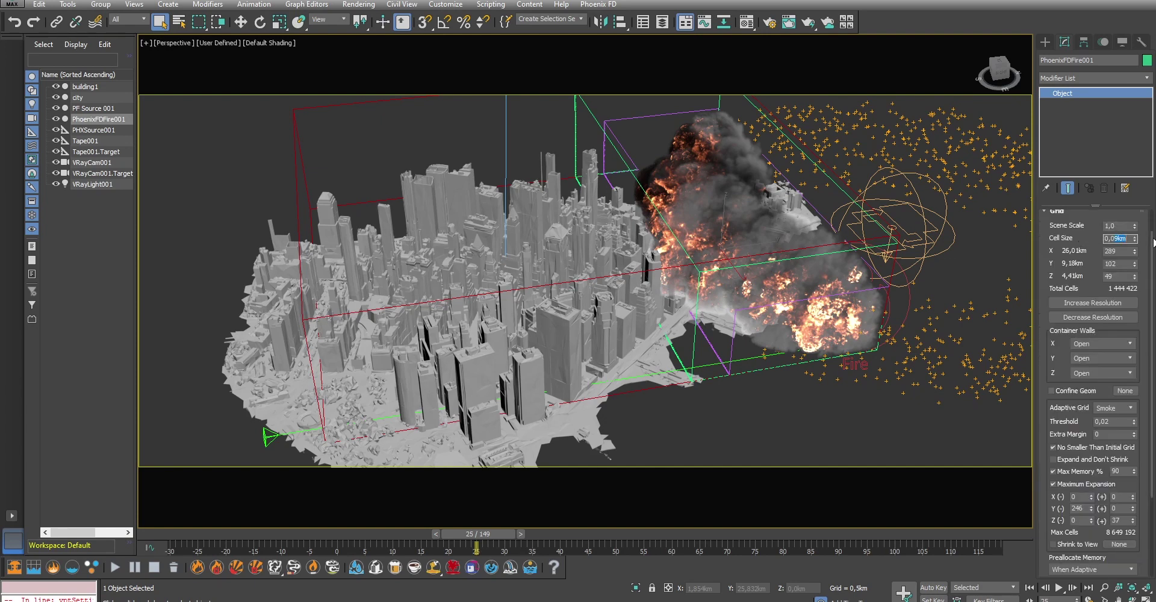
key("Return")
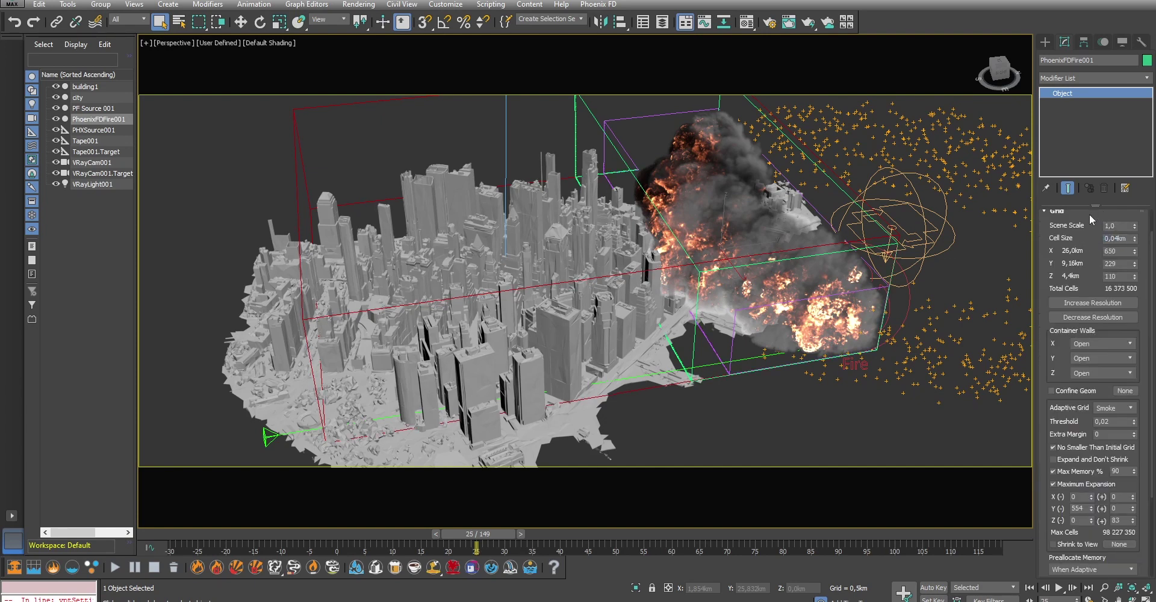
Start the fire simulation again with the refined grid.
left_click(1092, 212)
left_click(1075, 215)
left_click(1067, 230)
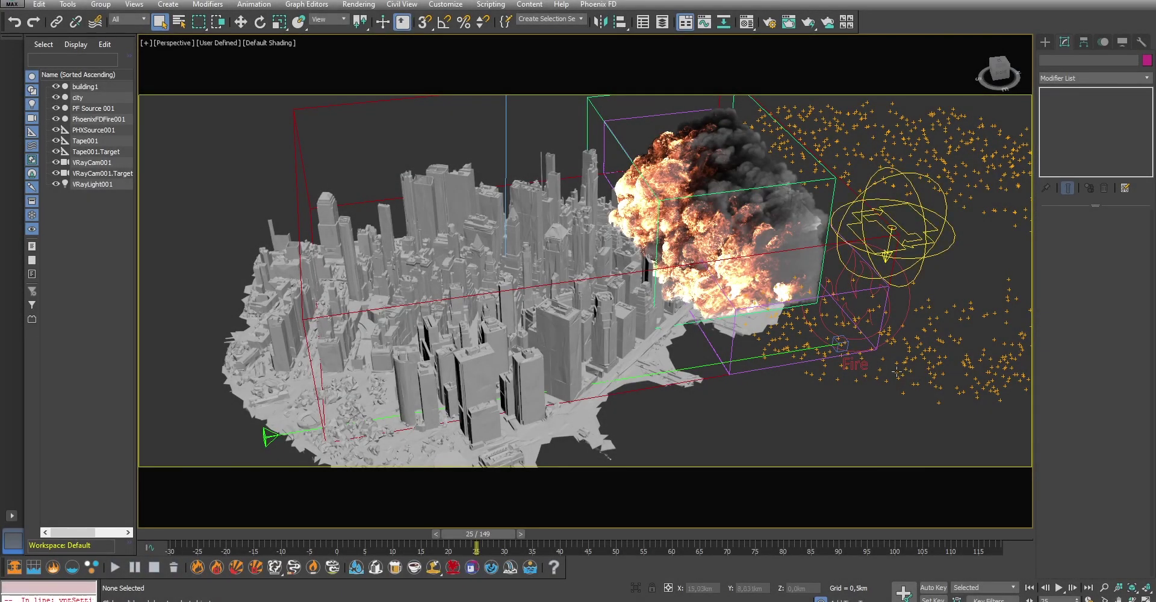
Switch the perspective viewport to the VRayCam001 camera view.
left_click(176, 42)
mouse_move(205, 54)
left_click(379, 54)
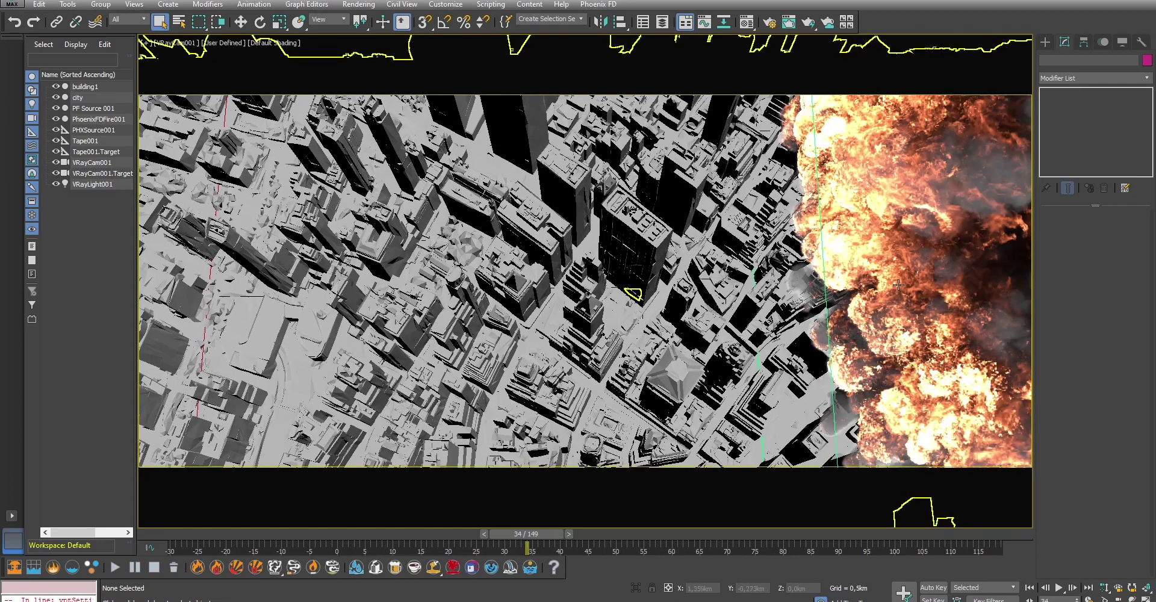
Select the fire simulator and open the Fire section of its volumetric render settings.
left_click(834, 415)
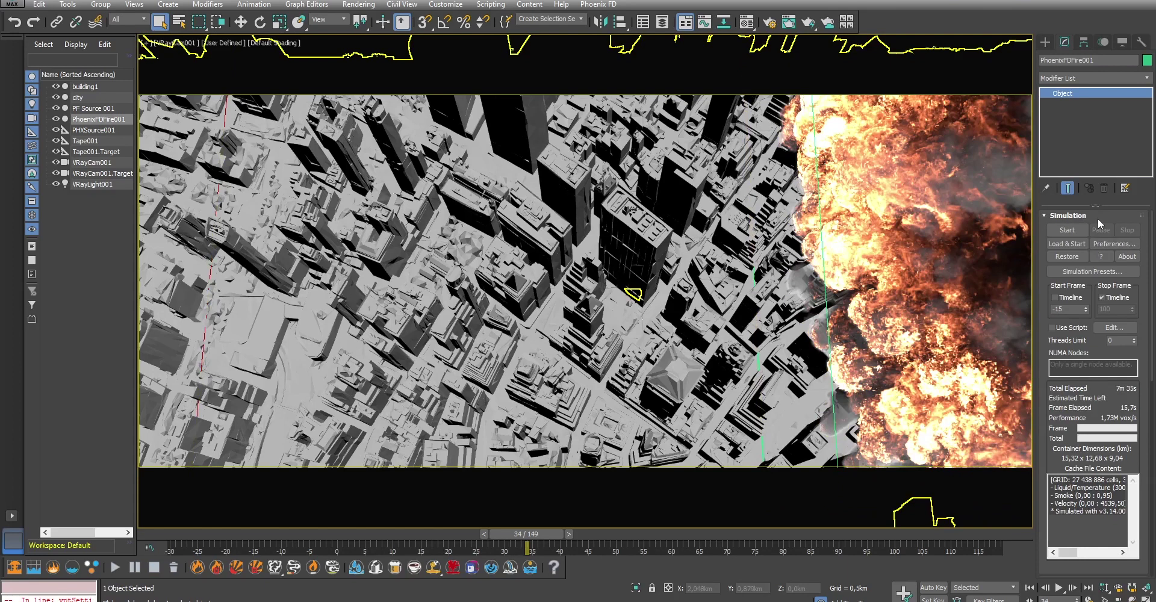
left_click(1068, 216)
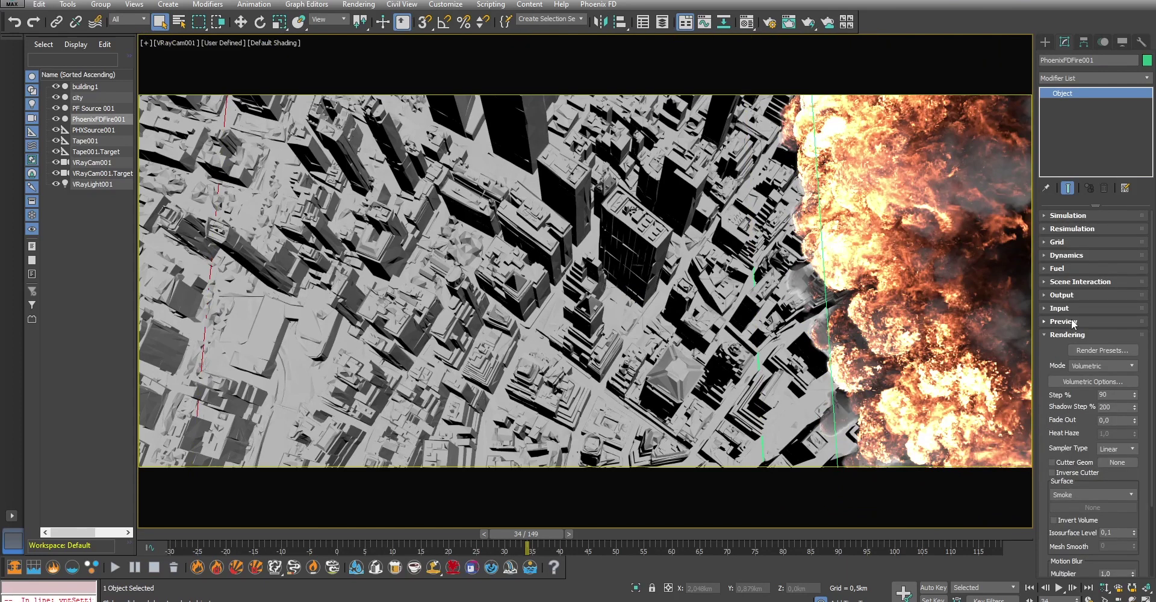
left_click(1083, 383)
left_click(419, 146)
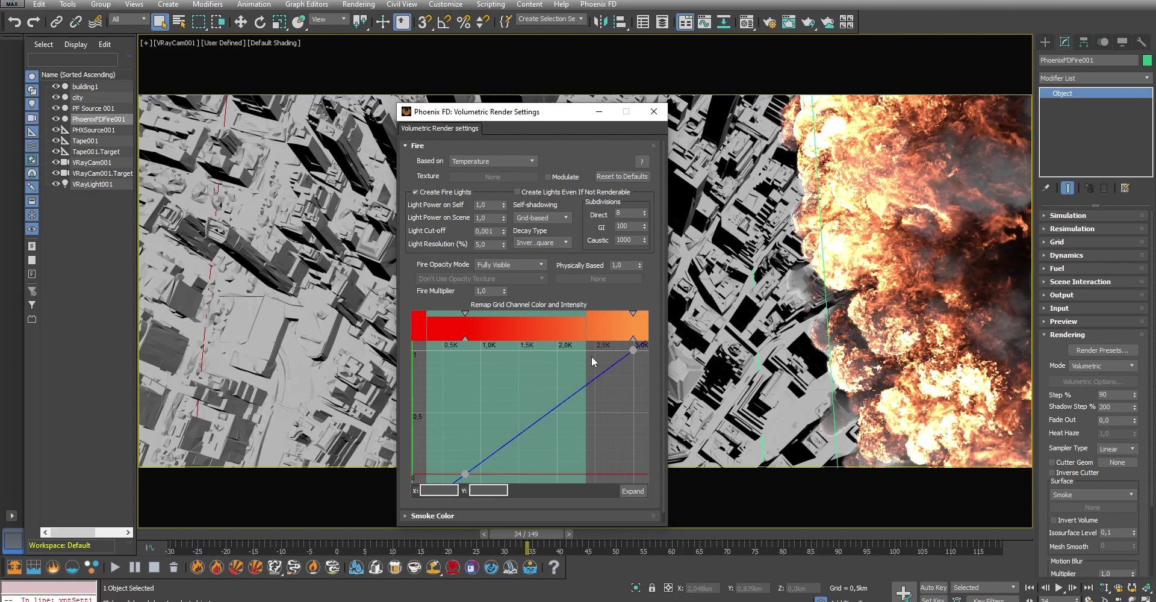
Add a middle point to the fire intensity curve, raise it to a peak of about 0.94, and pull the end point down to zero just beyond it.
left_click(533, 422)
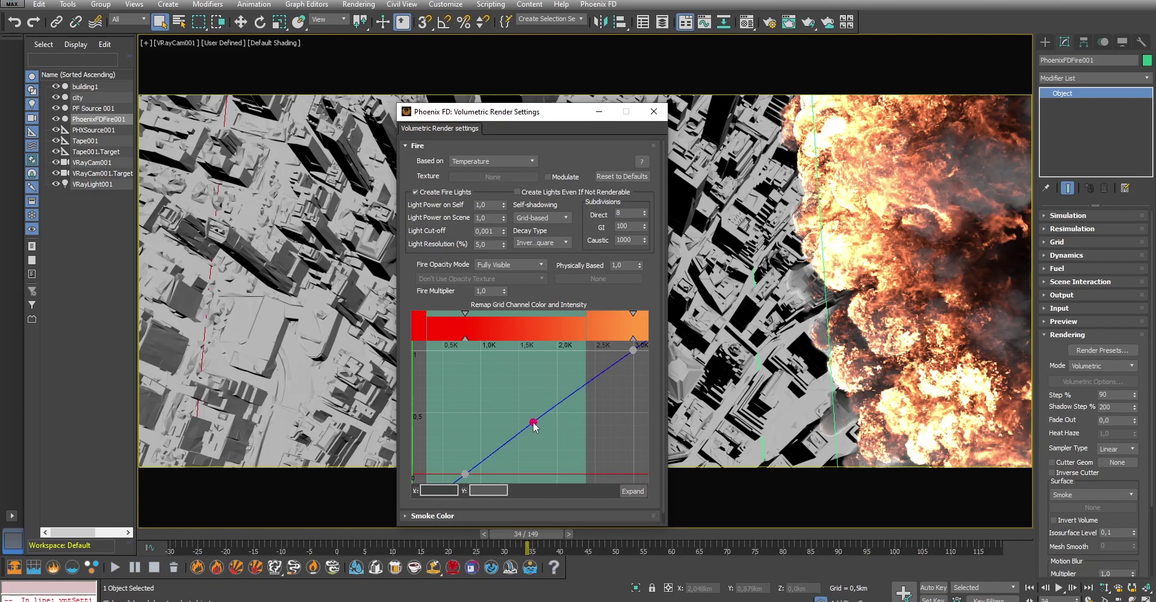
left_click_drag(633, 350, 541, 476)
left_click_drag(533, 422, 517, 357)
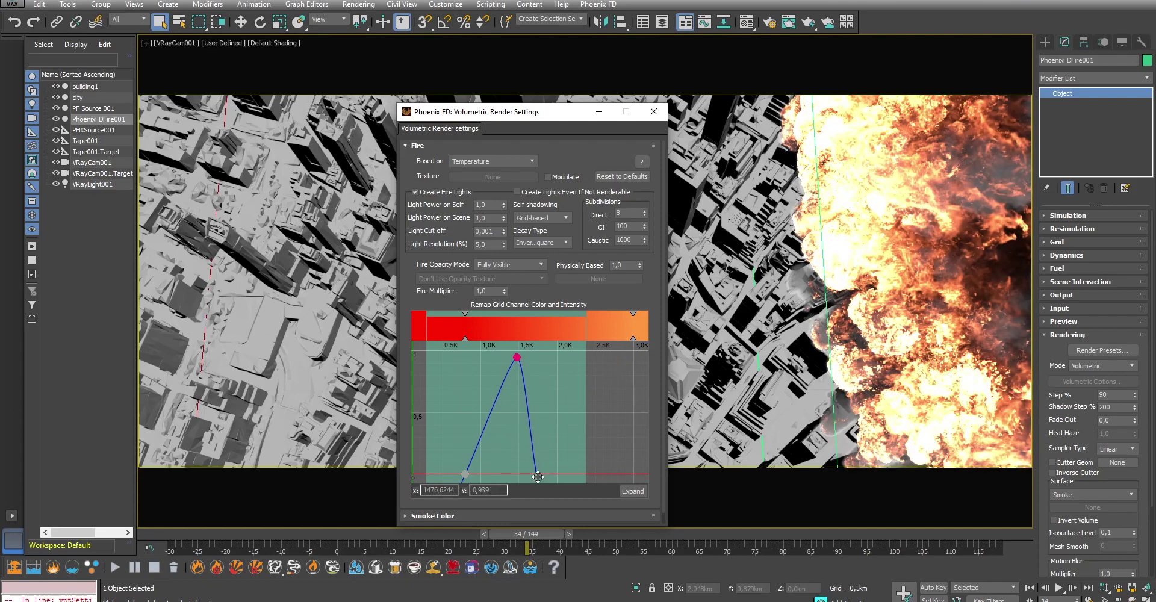
left_click_drag(541, 476, 524, 477)
left_click_drag(517, 357, 513, 355)
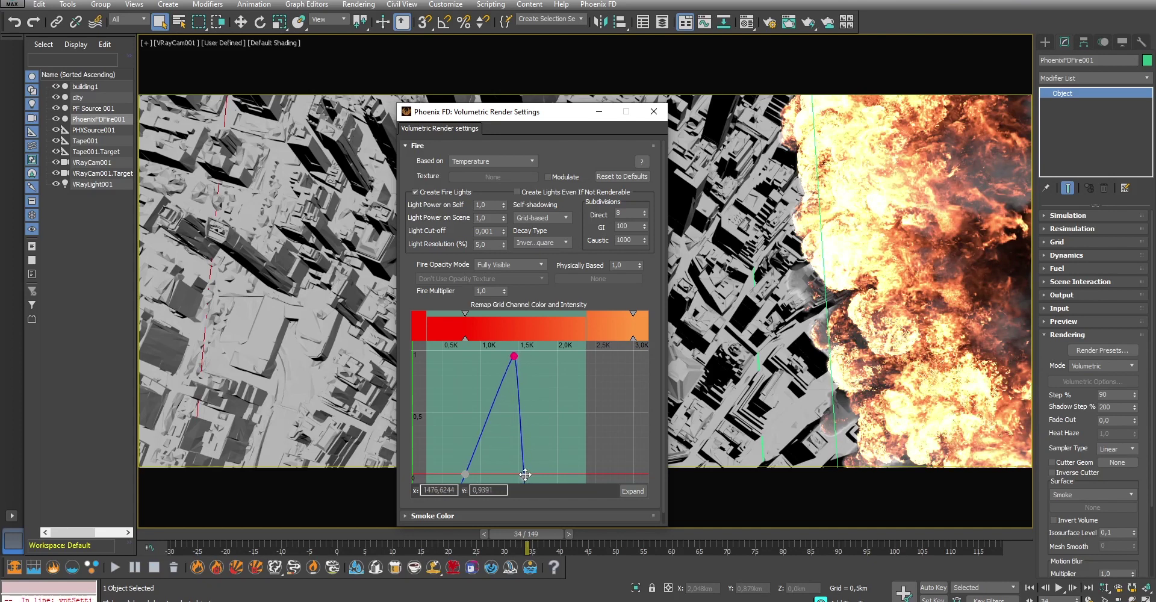
Flatten the fire curve into a plateau with a new point at about 499, 0.95, its start at zero just before and its end at about 1548.
left_click_drag(523, 477, 434, 476)
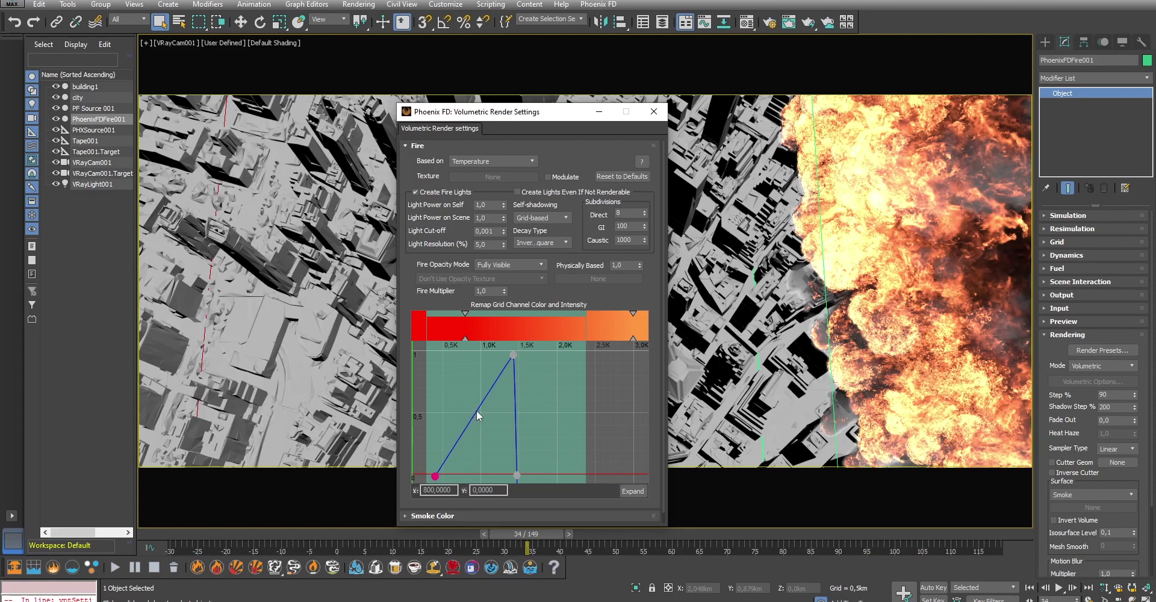
left_click_drag(479, 415, 443, 355)
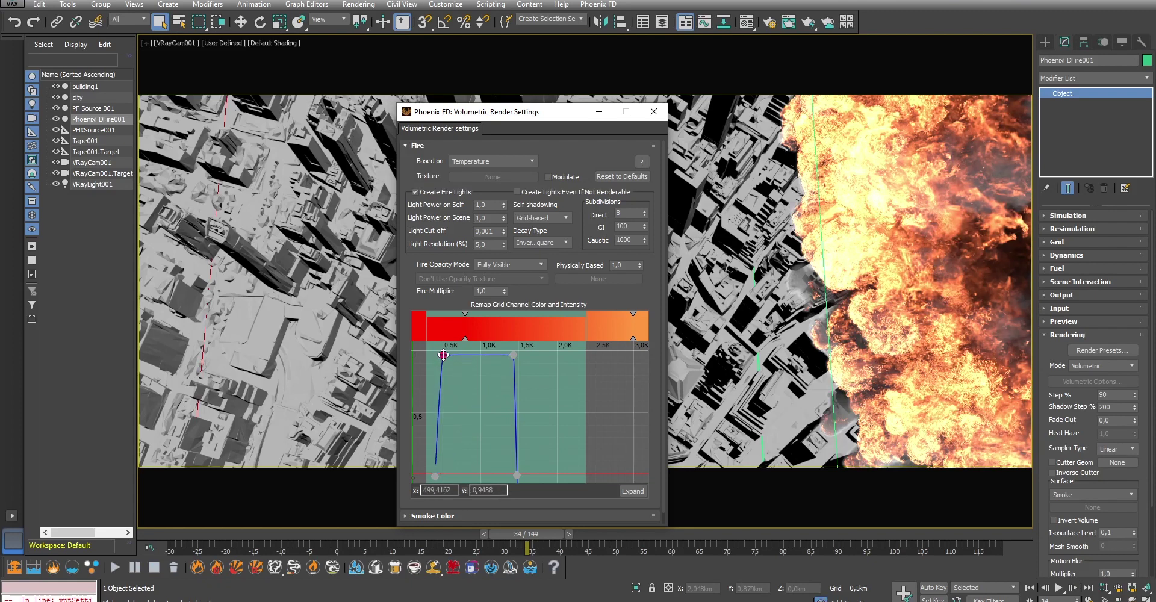
left_click_drag(518, 474, 522, 477)
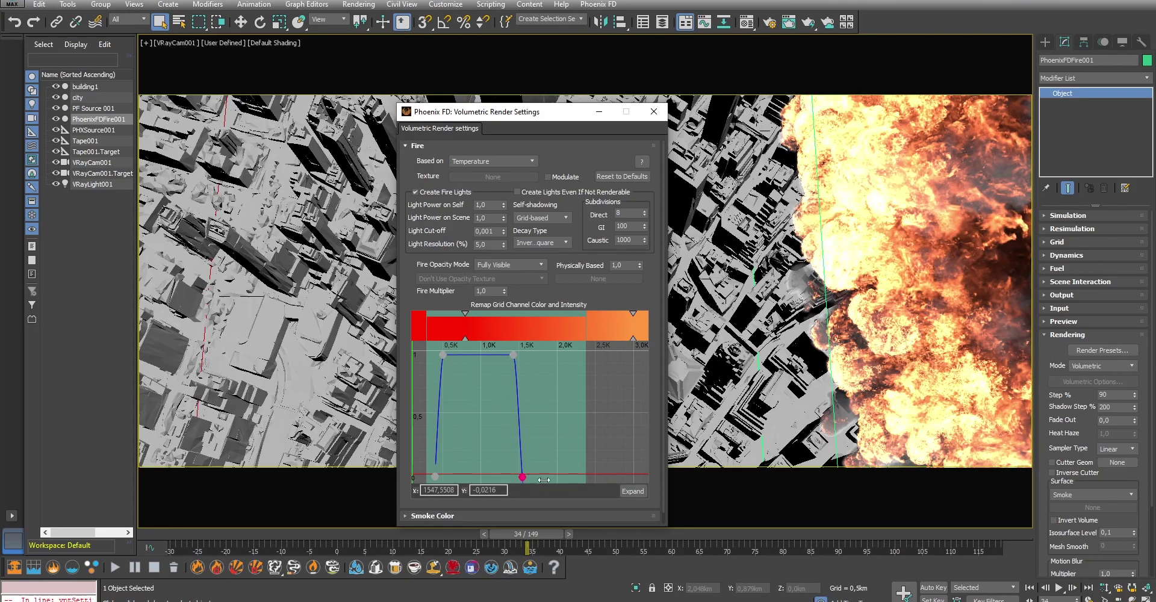
Set the Simple Smoke Opacity to 0.8 and return to the Fire settings.
left_click(458, 146)
left_click(451, 172)
double_click(507, 219)
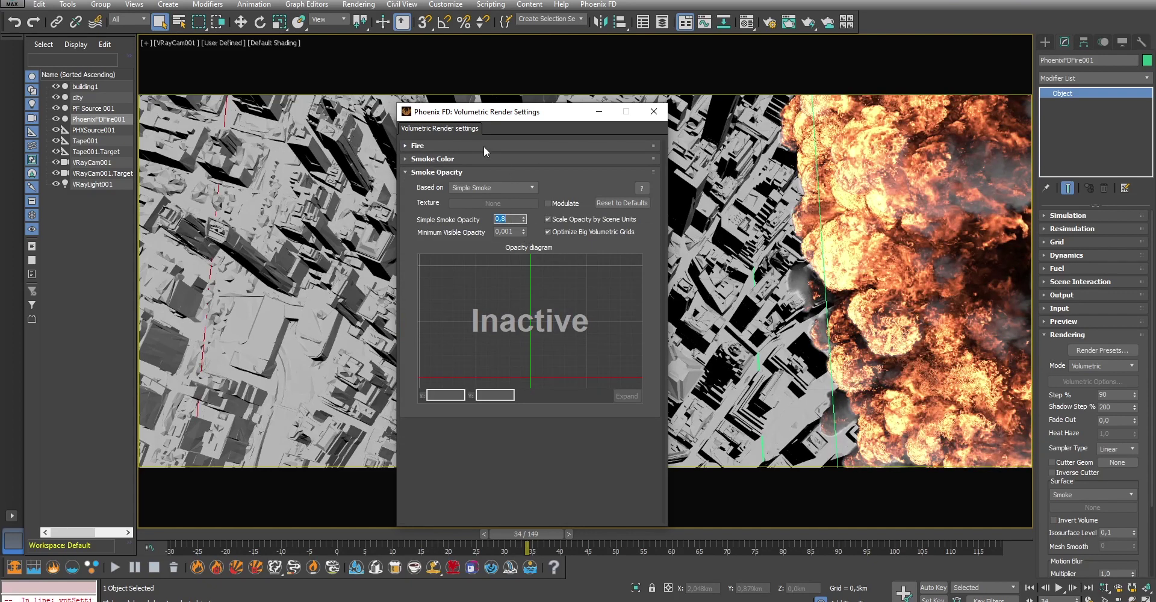
left_click(484, 146)
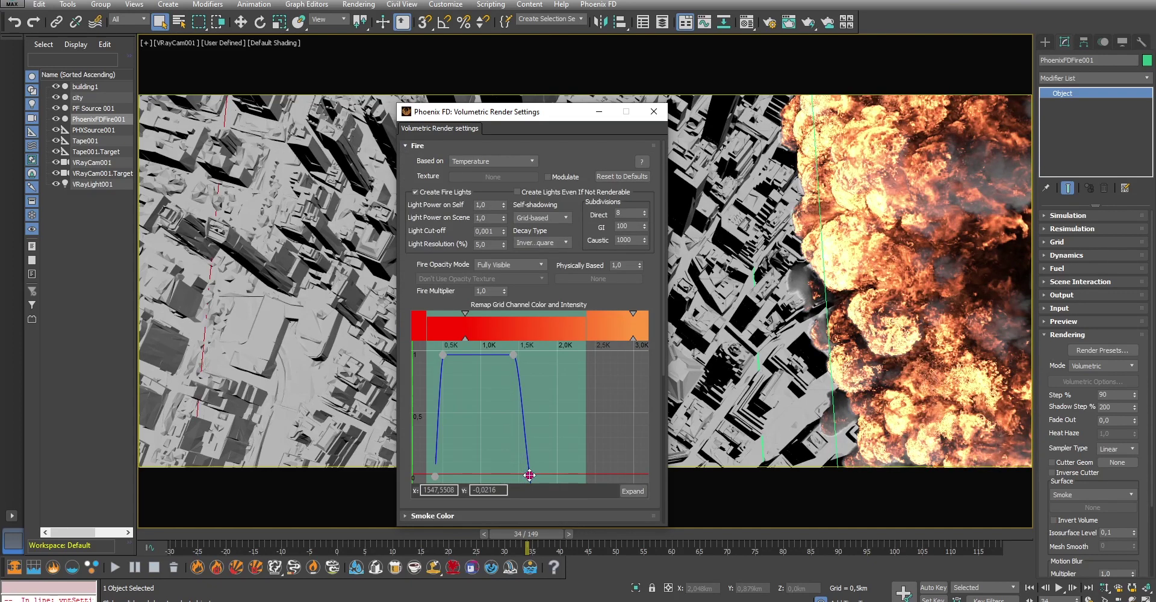